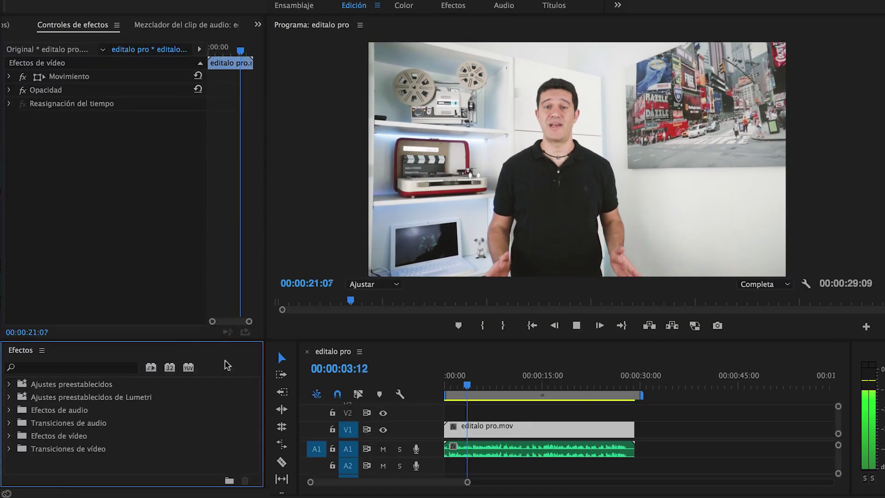
Apply the Recortar (Crop) effect from Efectos de vídeo > Transformar to the editalo pro clip.
click(9, 436)
scroll(41, 422, down, 5)
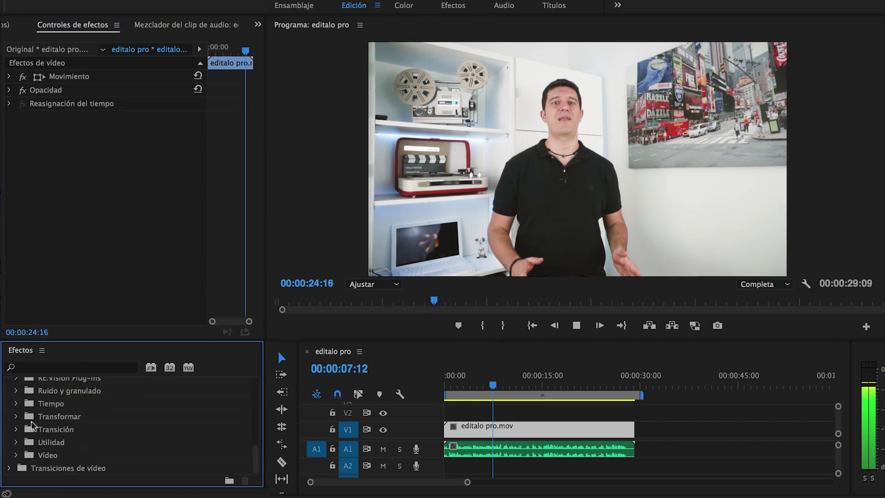
click(16, 416)
click(43, 442)
scroll(43, 428, down, 2)
double_click(43, 417)
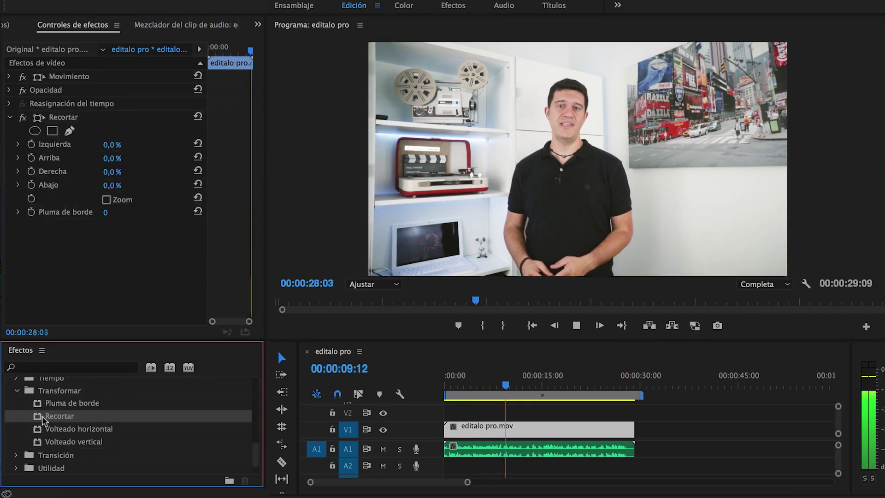
Crop 20% from left and right and 18% from top and bottom, then try edge feather and Zoom.
drag(115, 172, 139, 171)
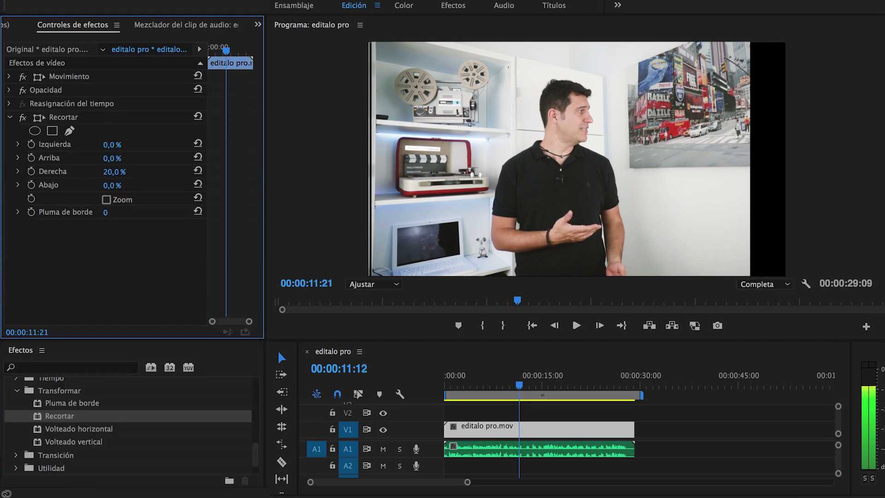
mouse_move(110, 144)
mouse_down()
mouse_move(127, 158)
mouse_move(126, 186)
mouse_up()
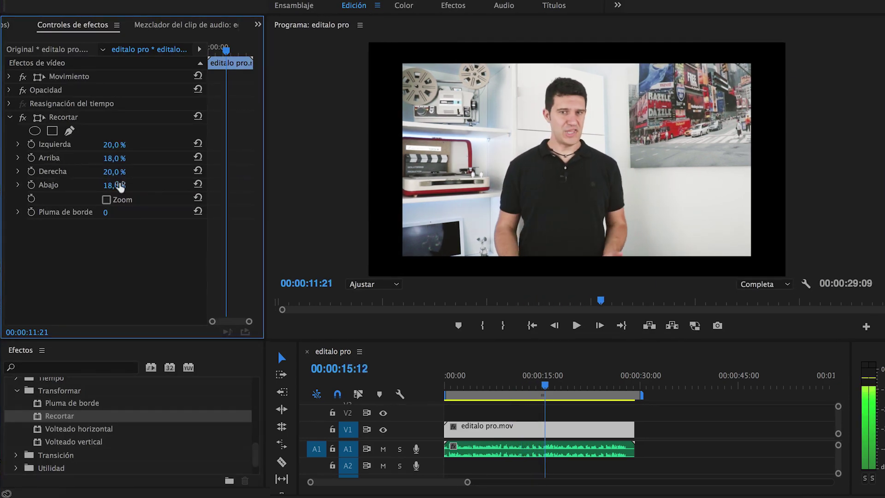
click(19, 212)
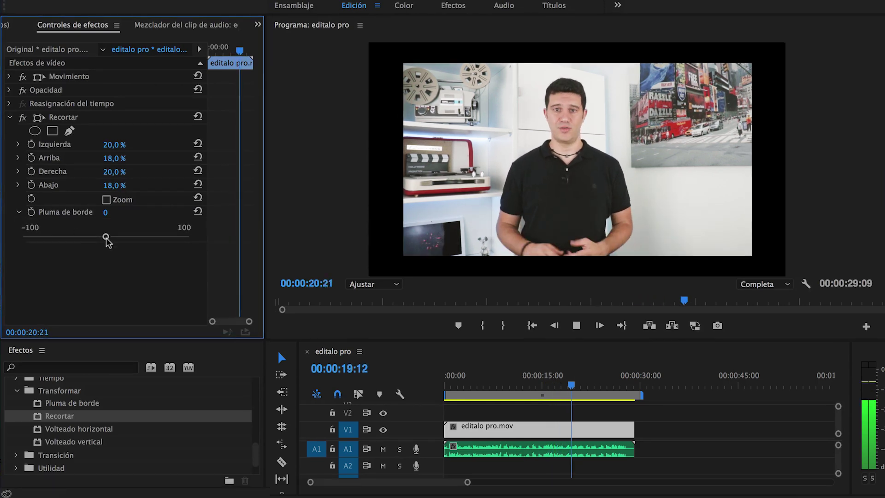
mouse_move(106, 237)
mouse_down()
mouse_move(97, 237)
mouse_move(129, 231)
mouse_move(111, 235)
mouse_up()
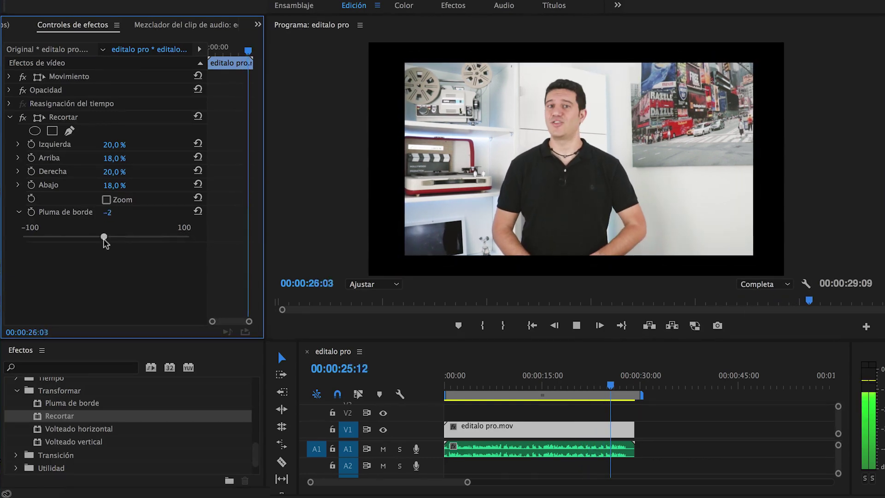
click(107, 200)
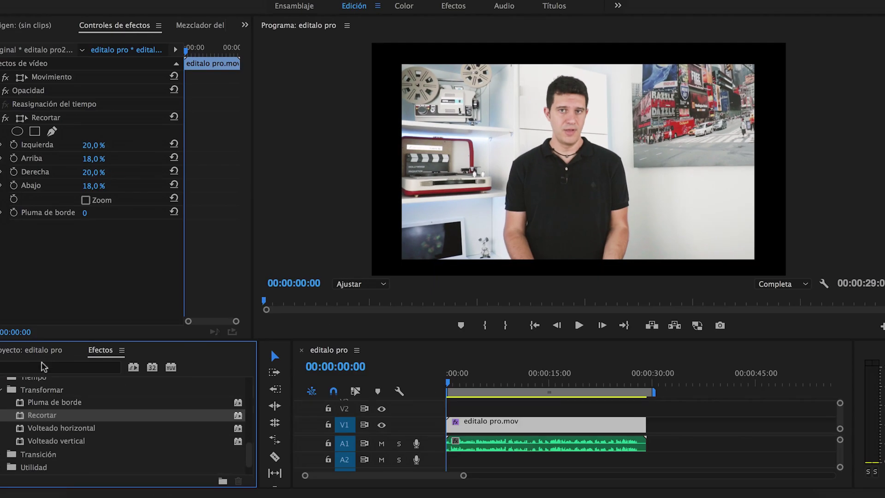
Select the Pantalla still in the Project list and move editalo pro.mov from V1 up to V2.
click(40, 353)
click(56, 420)
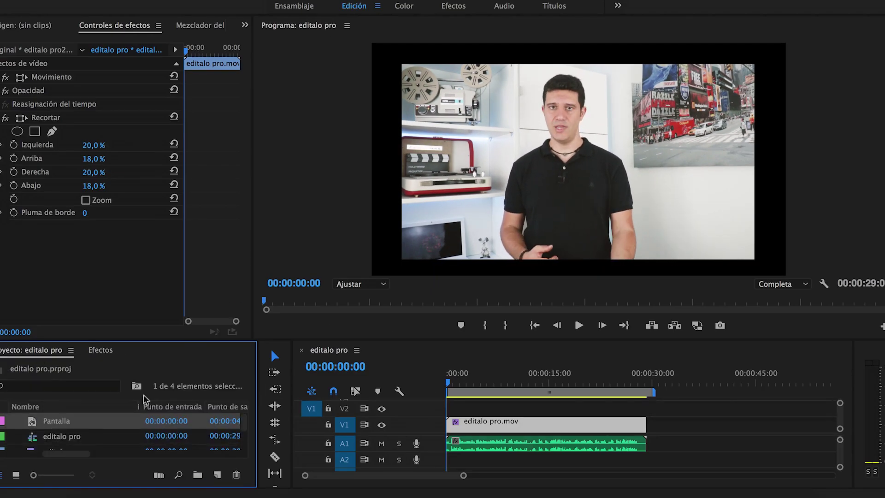
click(478, 430)
drag(478, 429, 479, 413)
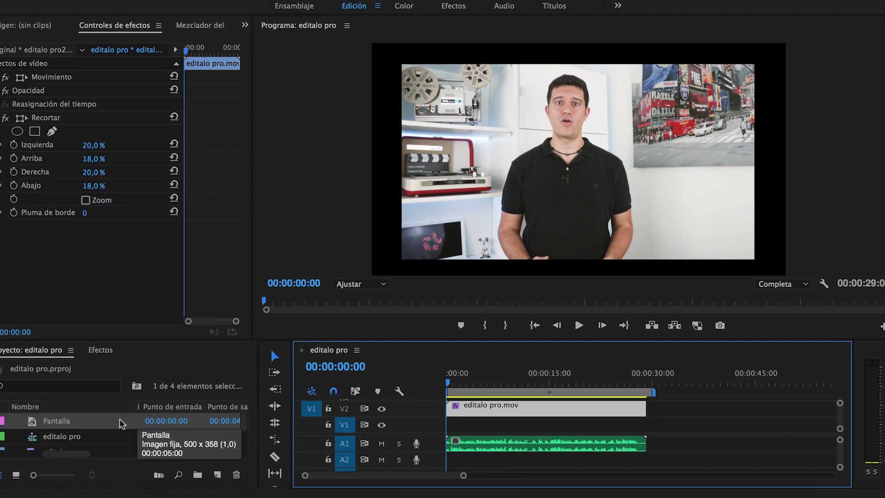
drag(124, 421, 637, 437)
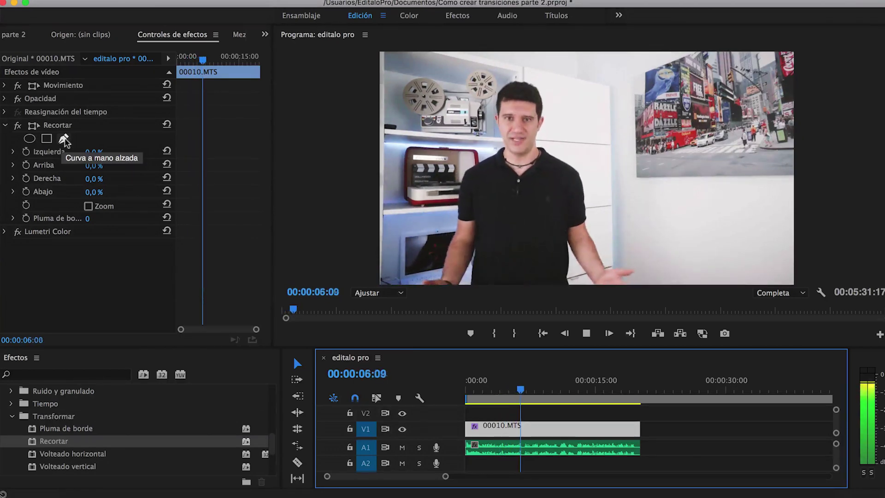
Add a freehand mask to Recortar, place the ventana clip on V1, and play the Transiciones sequence.
click(63, 140)
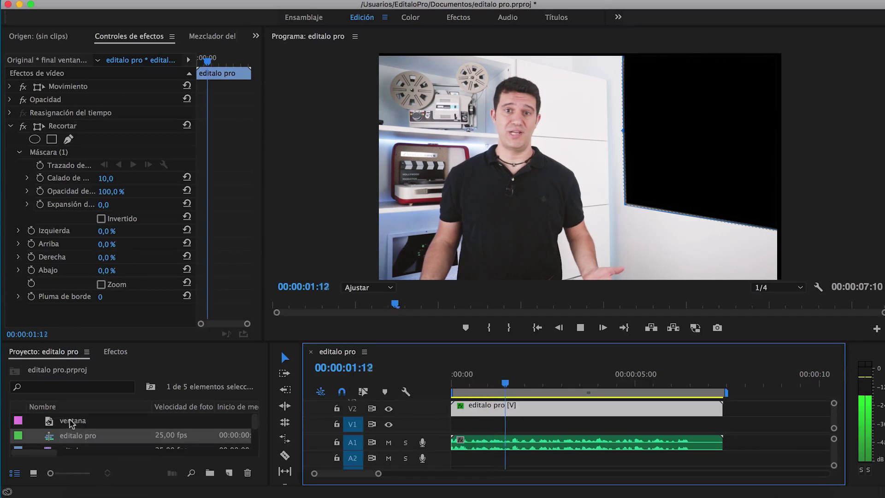
click(48, 421)
drag(48, 421, 643, 429)
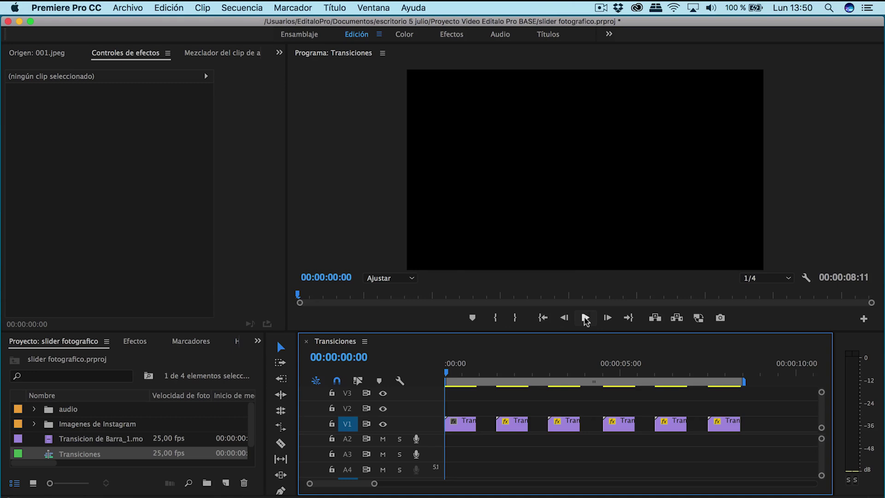
click(585, 318)
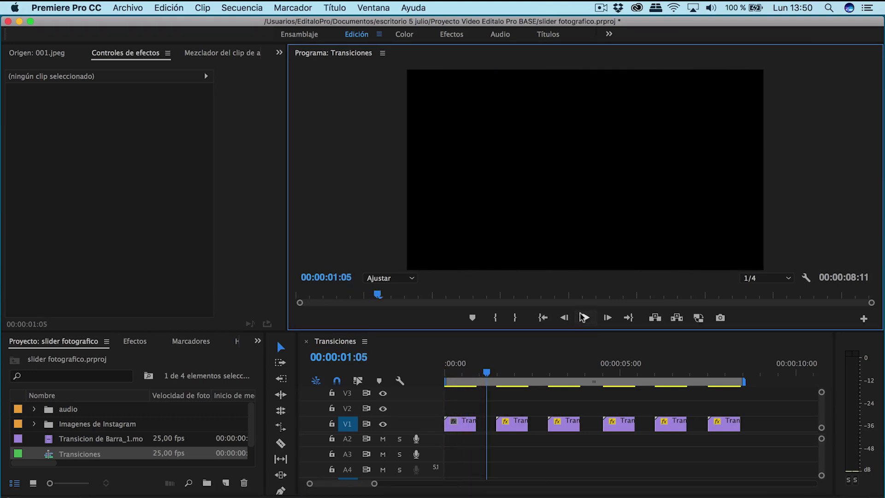
click(583, 317)
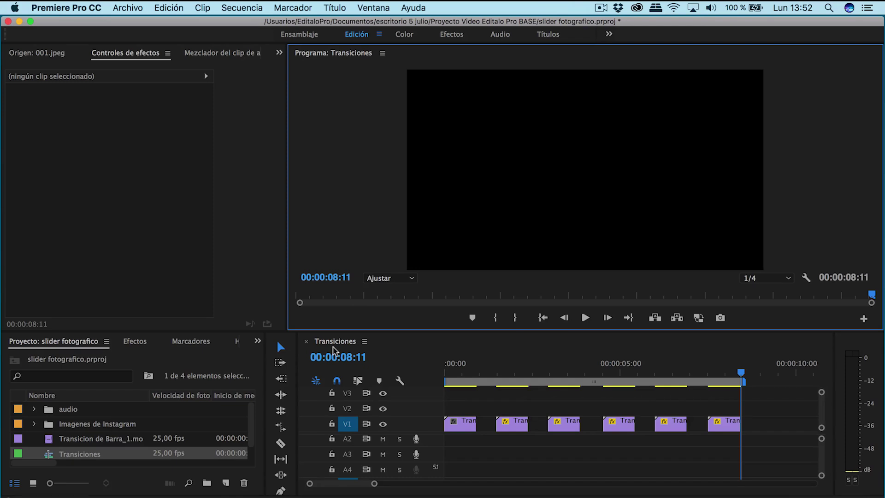
Create a new sequence with the AVCHD 1080p25 preset, named 'Intro Instagram'.
click(225, 482)
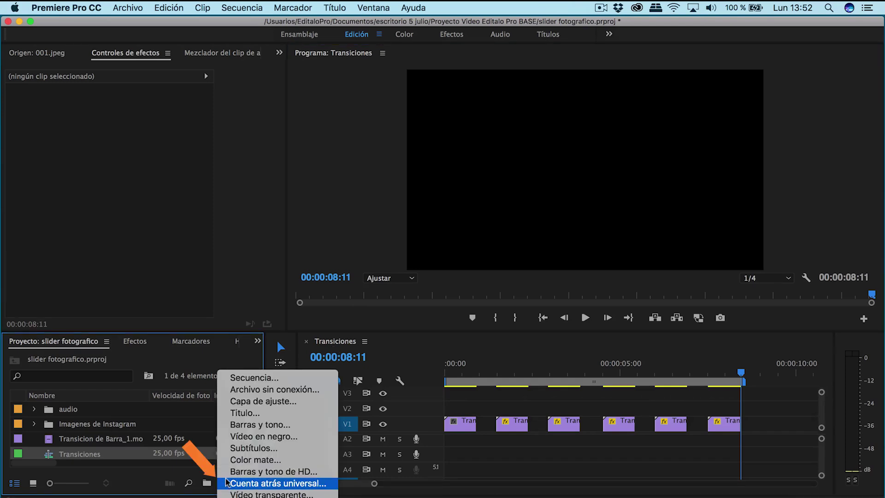
click(253, 378)
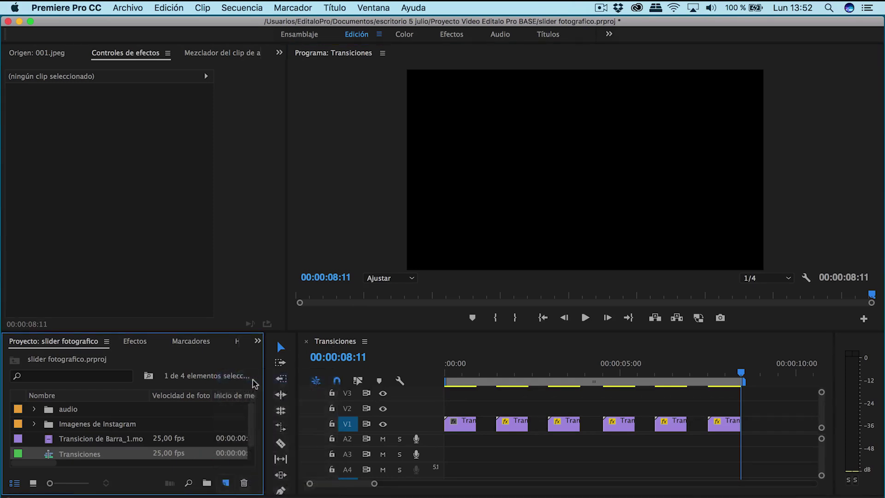
click(241, 104)
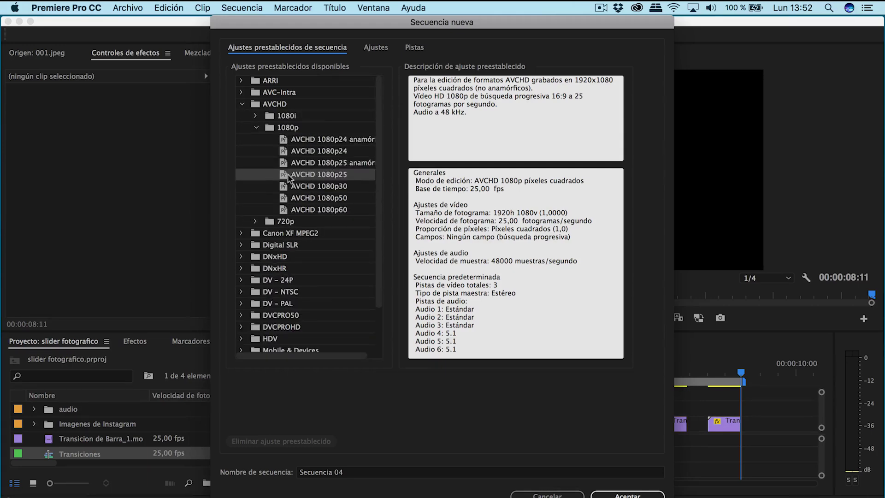
click(346, 474)
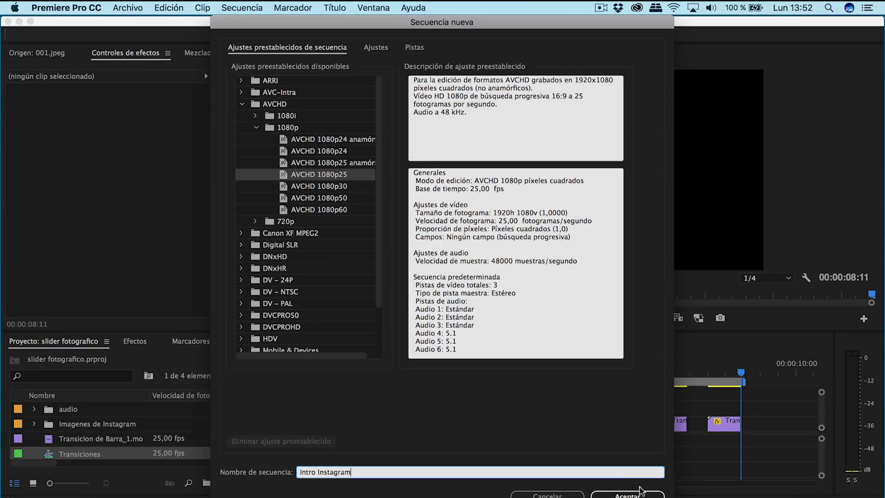
click(639, 493)
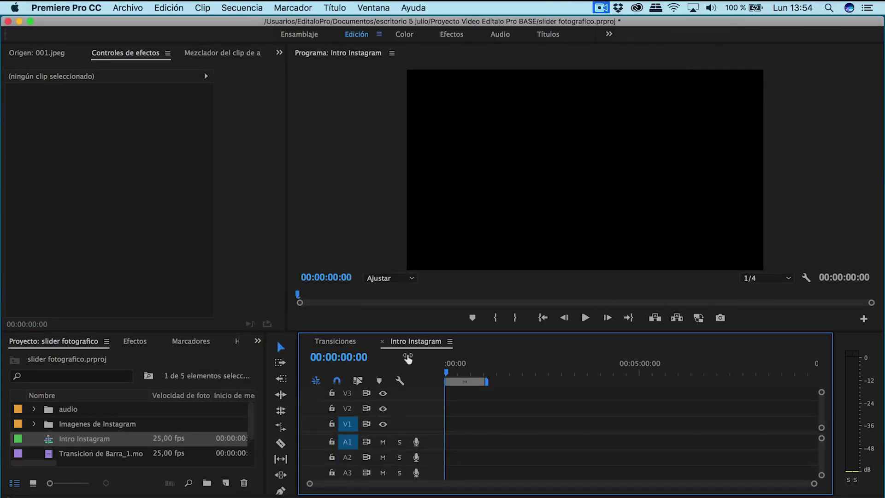
In Intro Instagram, lay all 16 images from Imagenes de Instagram end to end on V1.
click(335, 342)
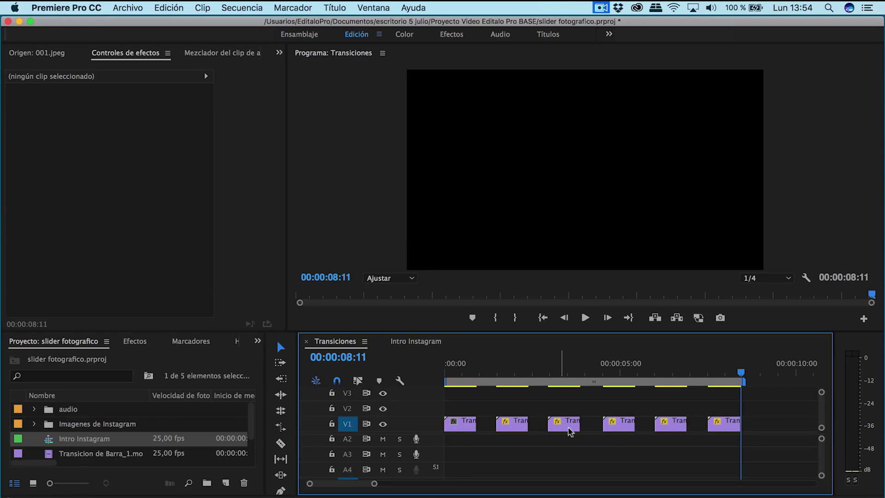
click(417, 341)
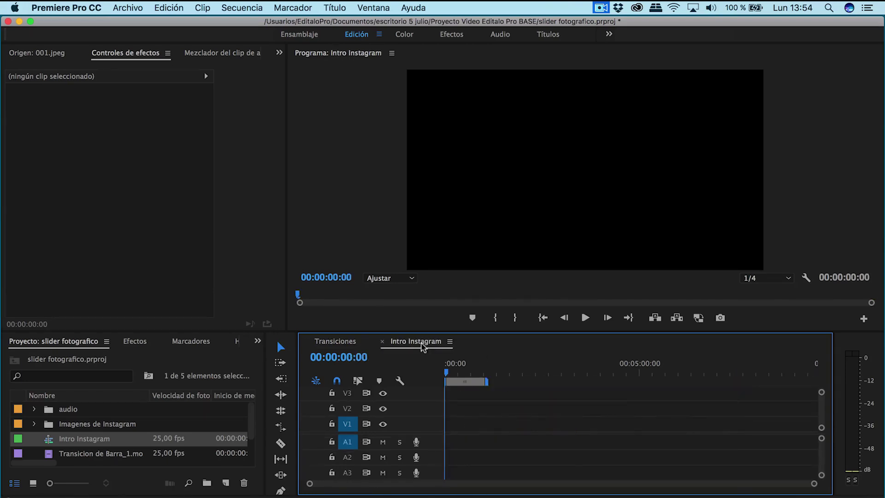
click(34, 424)
drag(111, 461, 71, 438)
drag(270, 435, 445, 436)
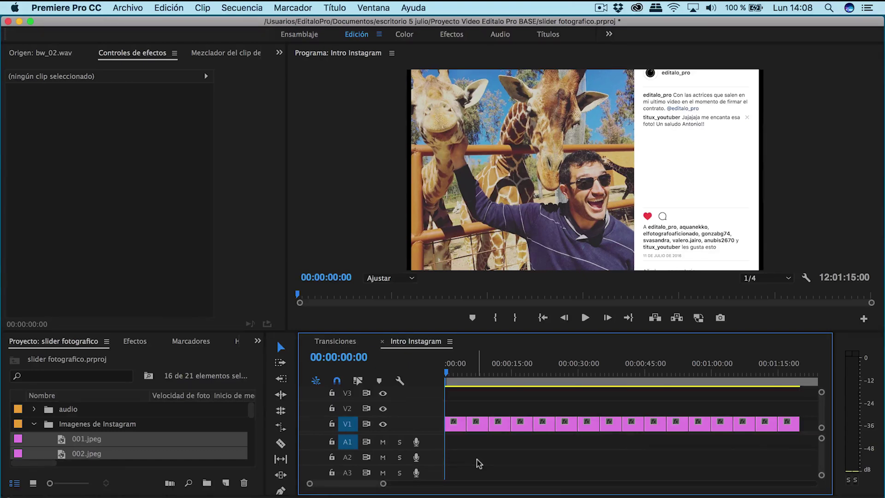
click(78, 8)
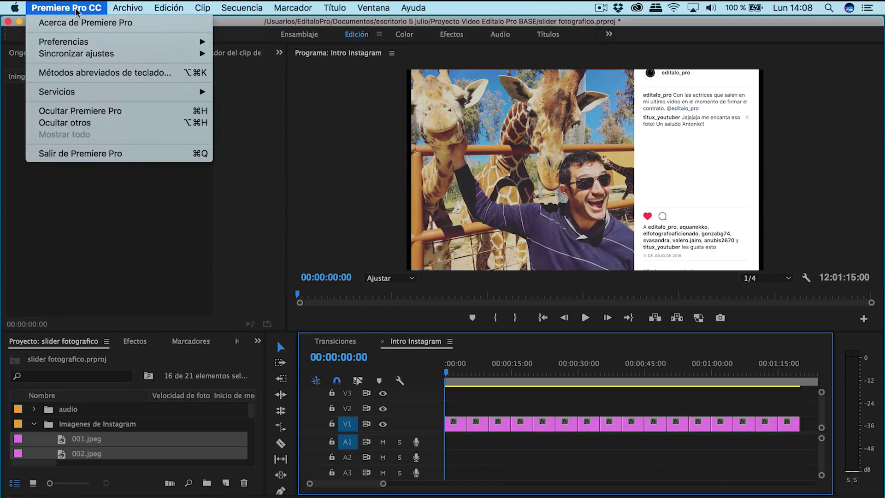
mouse_move(79, 49)
click(272, 42)
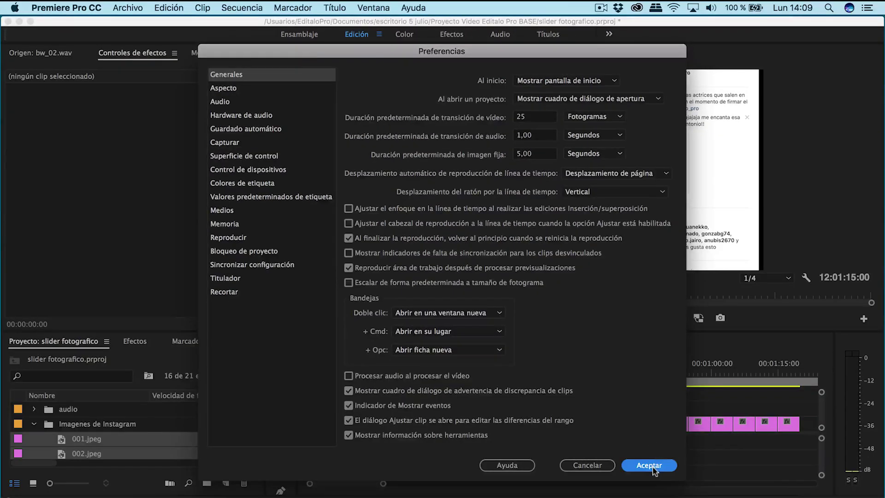
click(642, 468)
drag(793, 433, 500, 433)
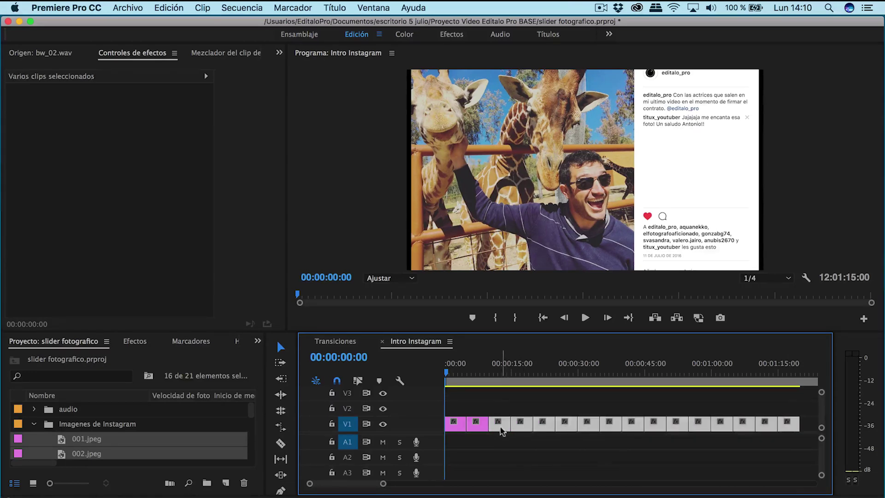
drag(501, 431, 709, 431)
mouse_move(383, 483)
mouse_down()
mouse_move(354, 483)
mouse_move(363, 487)
mouse_up()
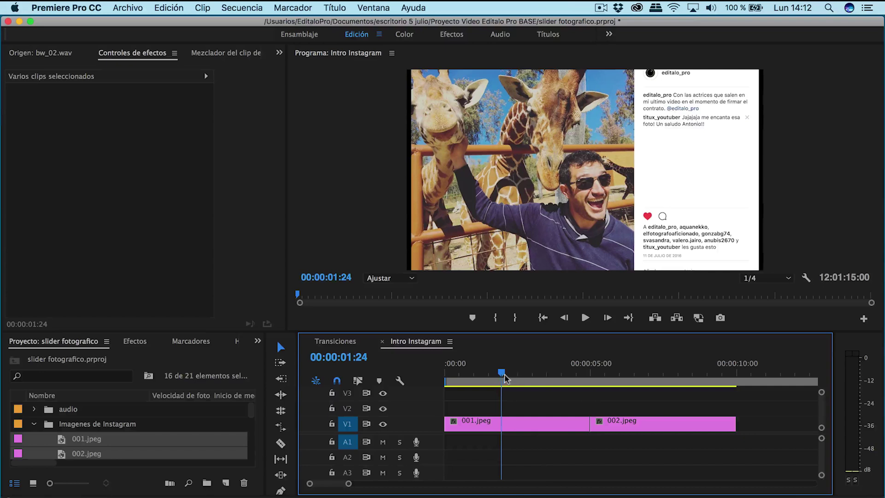
mouse_move(504, 377)
mouse_down()
mouse_move(615, 380)
mouse_move(535, 384)
mouse_up()
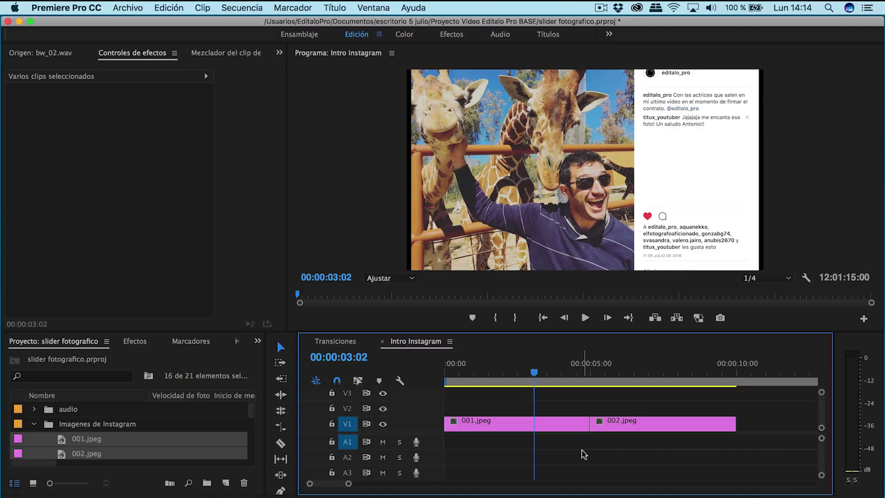
Move 001.jpeg up to V2 and slide 002.jpeg to start at 00:00:02:00, previewing the overlap.
drag(525, 424, 524, 409)
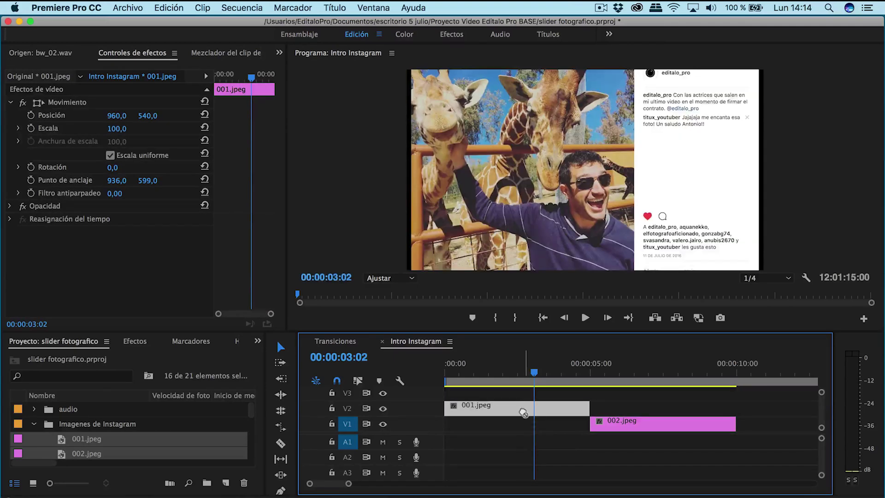
drag(535, 375, 503, 378)
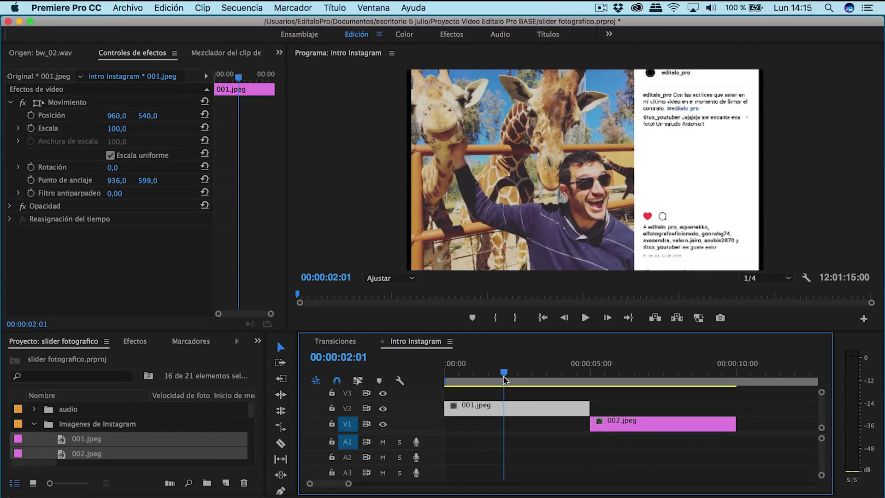
drag(632, 424, 573, 429)
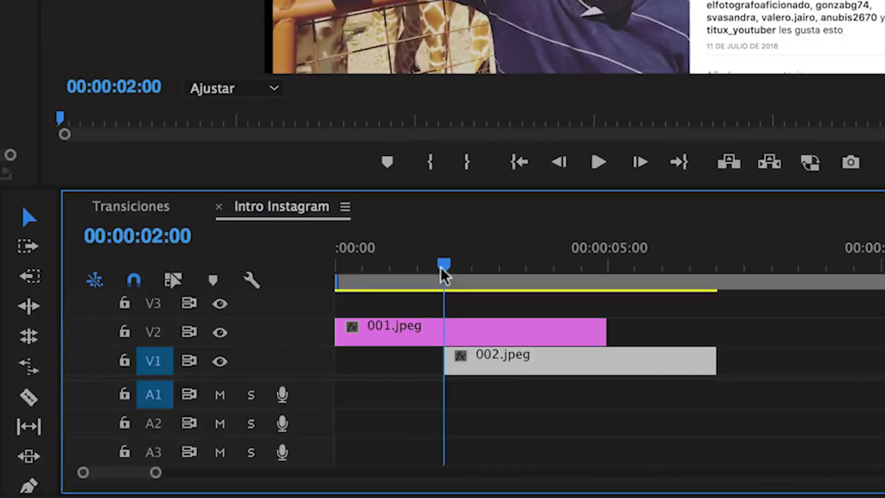
click(192, 229)
drag(445, 265, 499, 267)
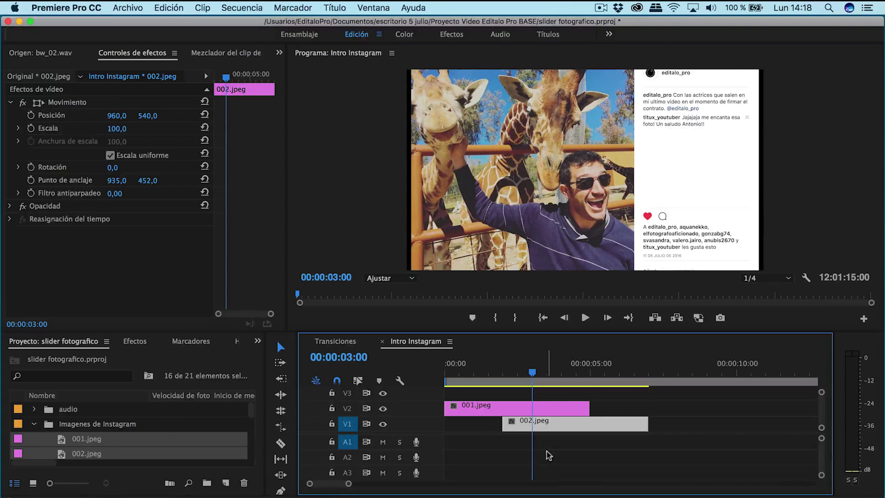
Lower 001.jpeg's Opacidad to see 002.jpeg beneath, then restore it to 100%.
click(532, 410)
click(54, 206)
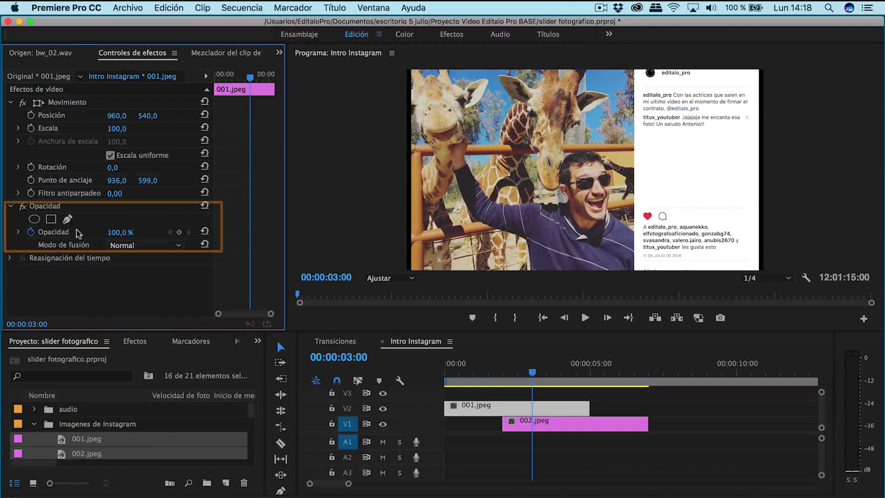
mouse_move(118, 232)
mouse_down()
mouse_move(90, 233)
mouse_move(124, 232)
mouse_up()
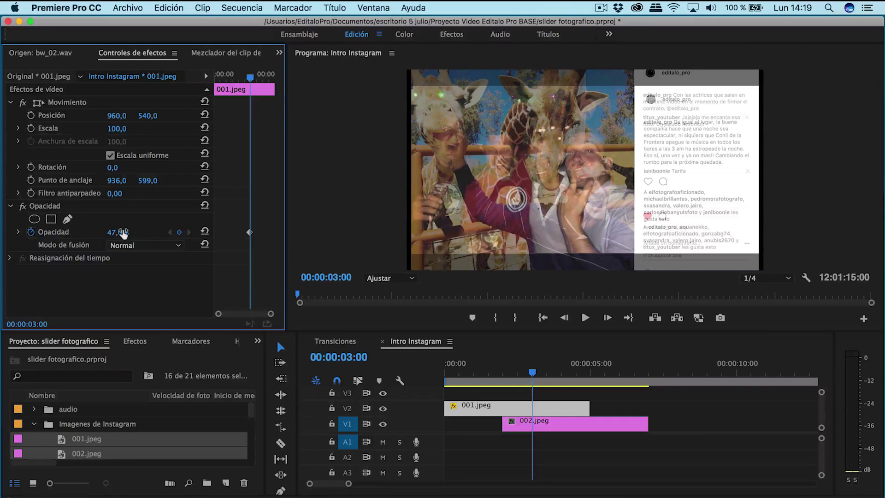
drag(122, 232, 147, 232)
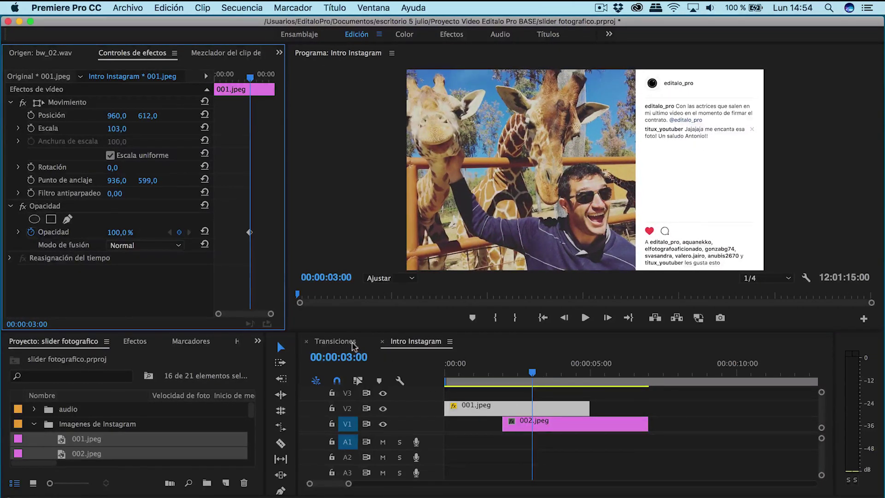
Copy the first transition clip from Transiciones and paste it onto V3 of Intro Instagram near 04:00.
click(335, 341)
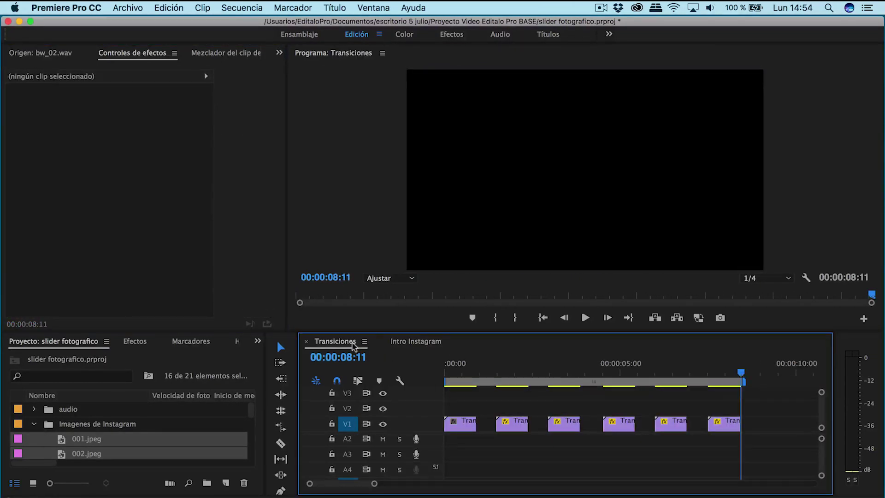
click(460, 424)
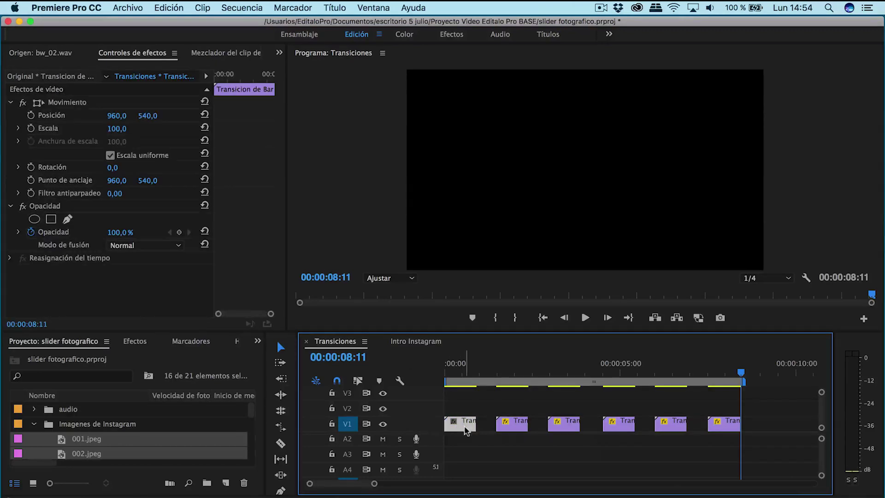
right_click(465, 424)
click(495, 450)
click(423, 342)
key(super+v)
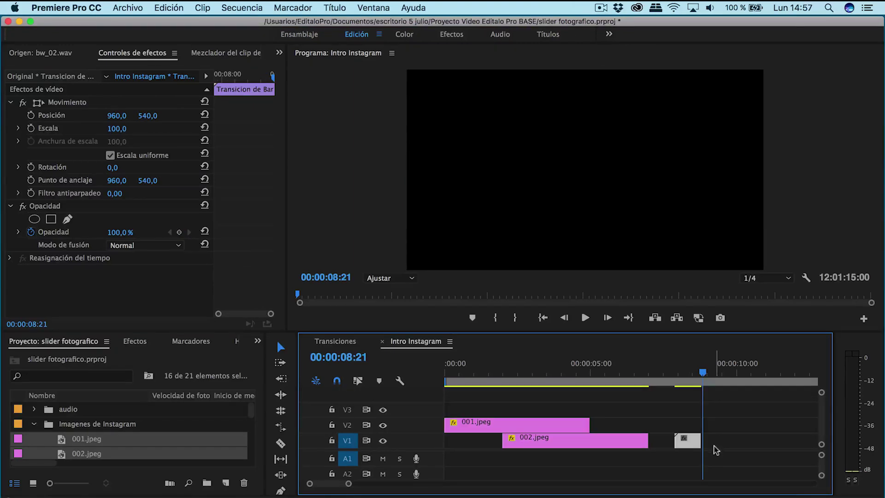
mouse_move(694, 443)
mouse_down()
mouse_move(578, 412)
mouse_move(636, 443)
mouse_up()
Select 002.jpeg and preview the transition wipe from 04:02.
click(575, 441)
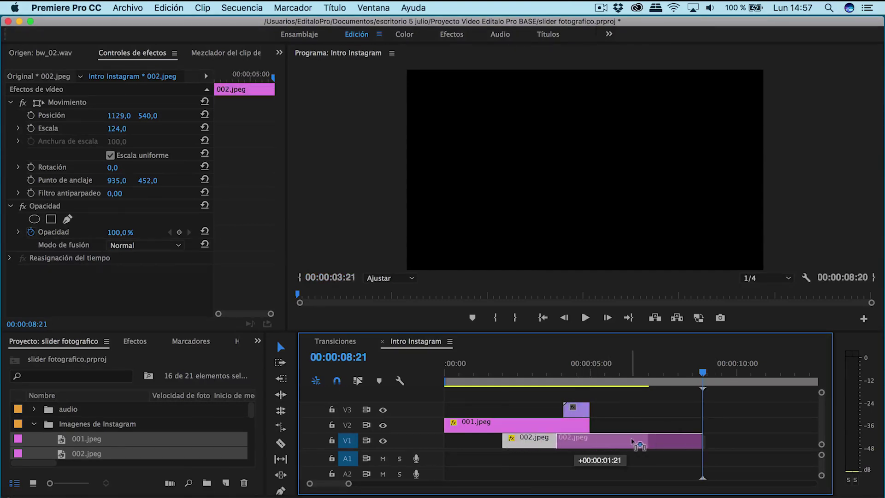
click(564, 370)
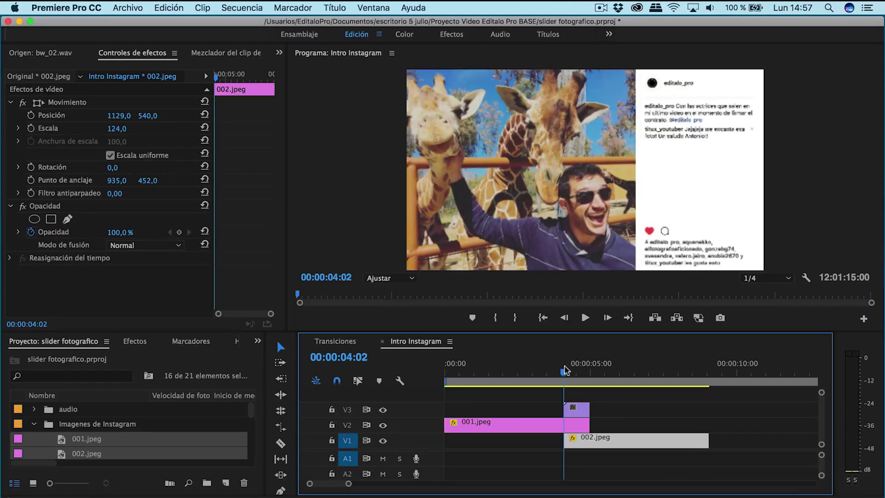
mouse_move(566, 370)
mouse_down()
mouse_move(579, 377)
mouse_move(567, 383)
mouse_up()
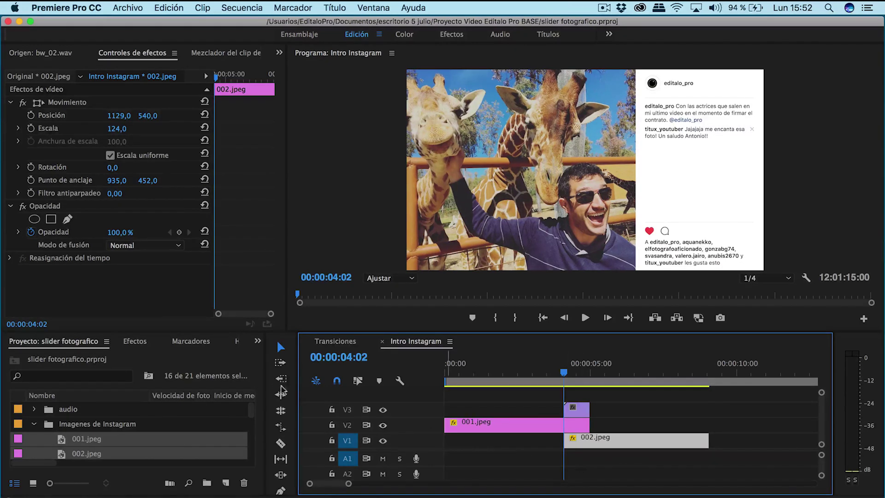
Apply the Recortar effect from Efectos de vídeo > Transformar to 001.jpeg.
click(137, 341)
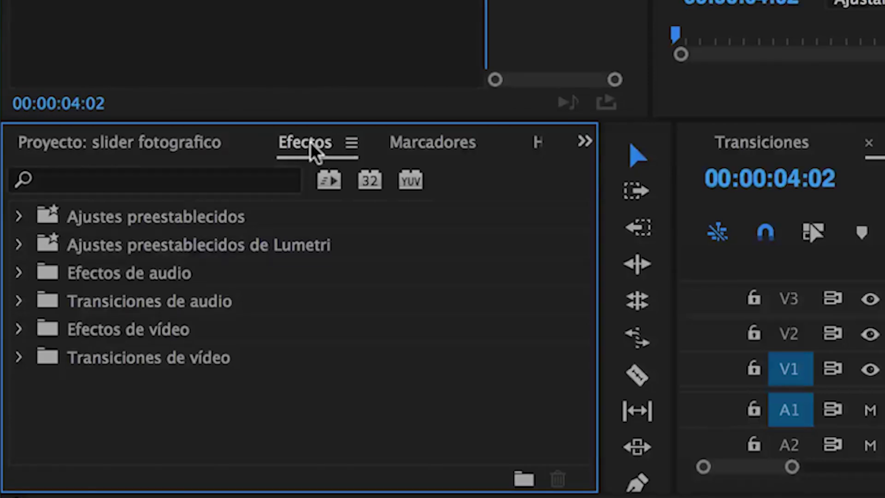
click(20, 329)
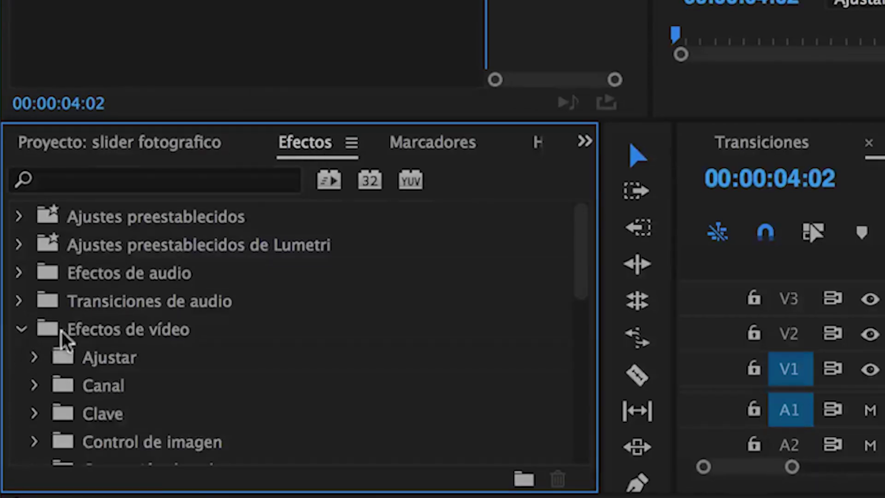
scroll(60, 330, down, 3)
scroll(61, 330, down, 3)
scroll(62, 330, down, 2)
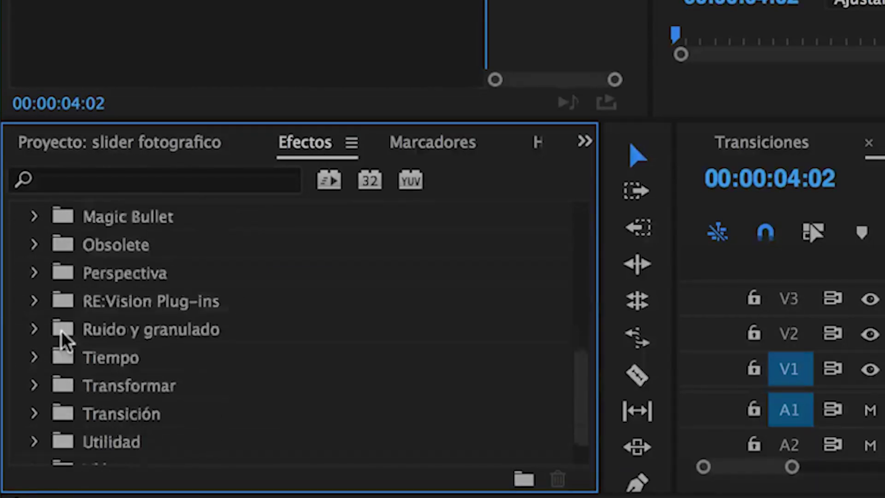
scroll(62, 330, down, 1)
click(34, 357)
scroll(30, 361, down, 1)
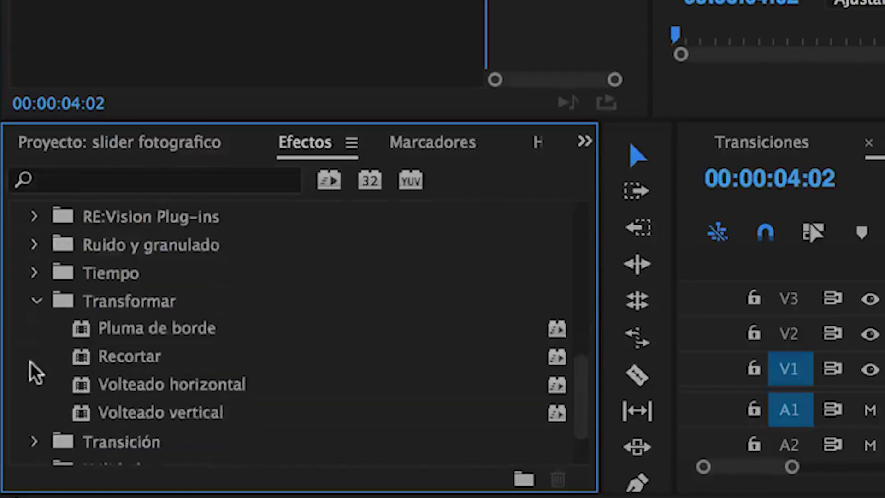
click(113, 359)
drag(51, 435, 511, 426)
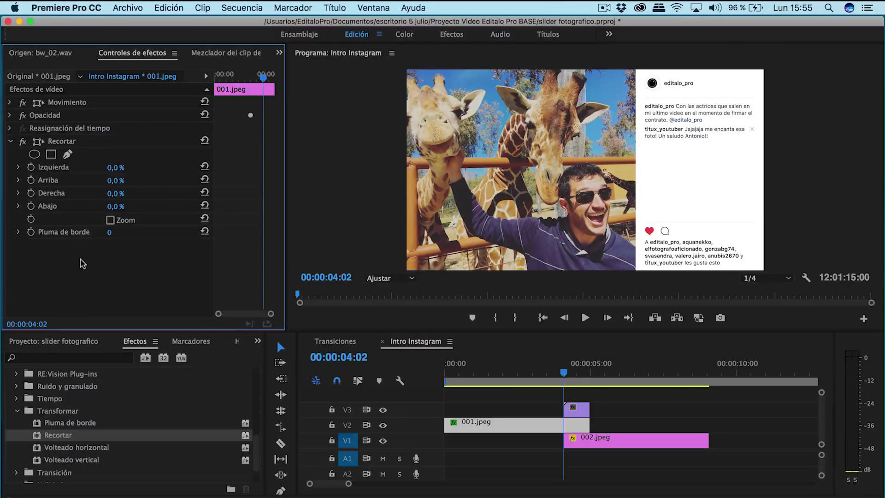
Preview the orange wipe after 04:00 and expand and test Recortar's Izquierda setting.
mouse_move(564, 372)
mouse_down()
mouse_move(582, 374)
mouse_move(564, 372)
mouse_up()
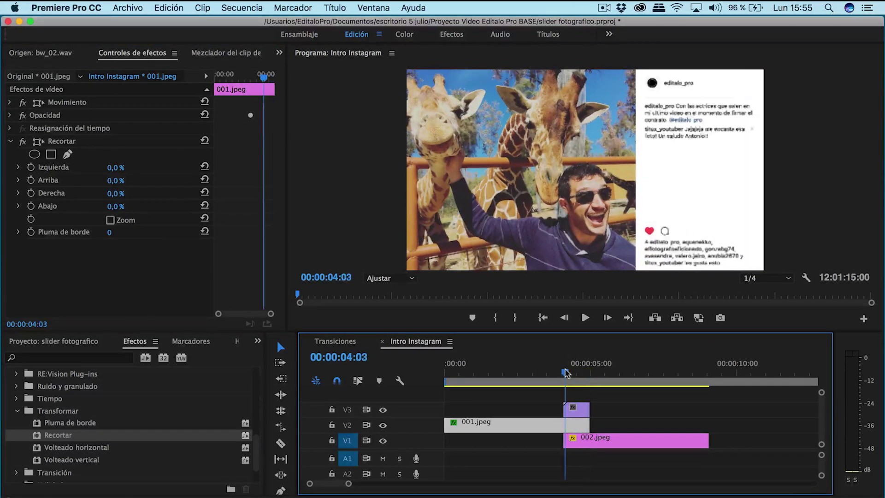
click(19, 168)
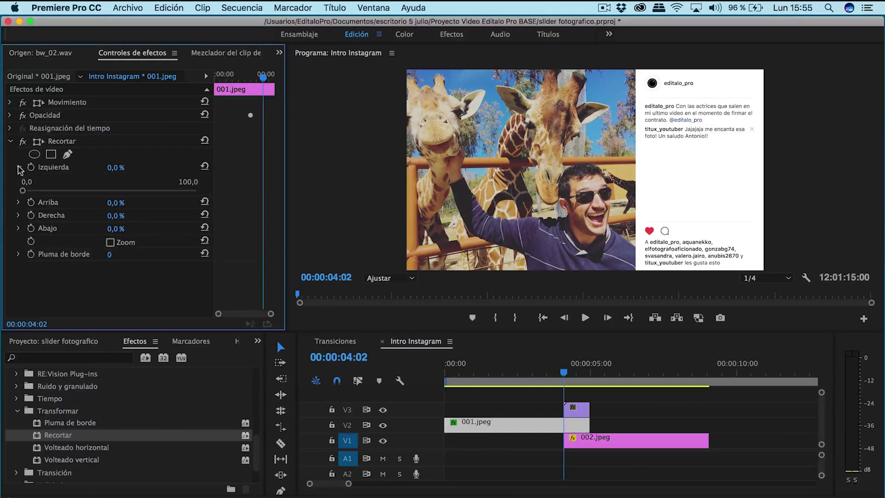
mouse_move(23, 190)
mouse_down()
mouse_move(156, 190)
mouse_move(22, 190)
mouse_up()
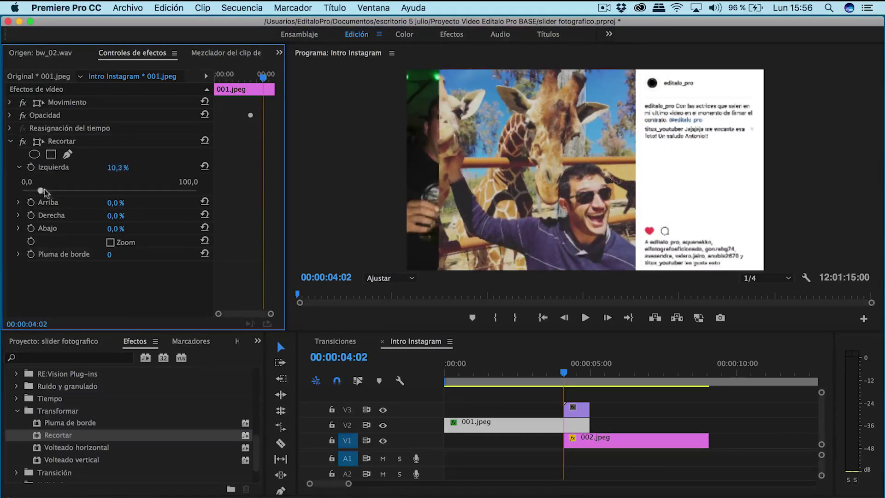
click(563, 374)
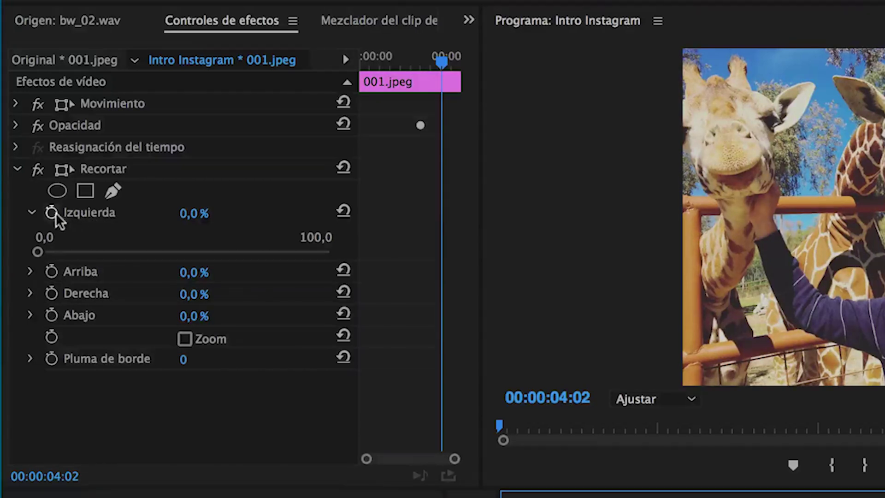
Set a starting Izquierda keyframe at 04:02, widen the keyframe area, and crop to about 8% at 4:05.
click(53, 212)
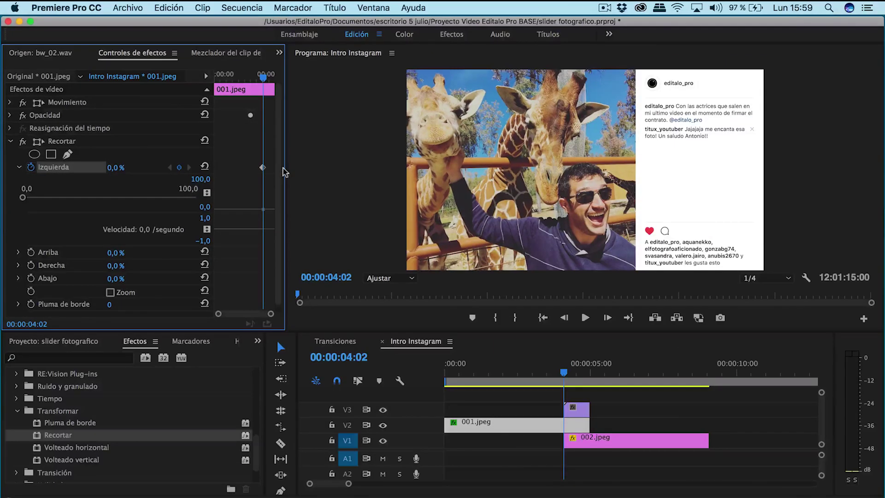
drag(288, 170, 340, 171)
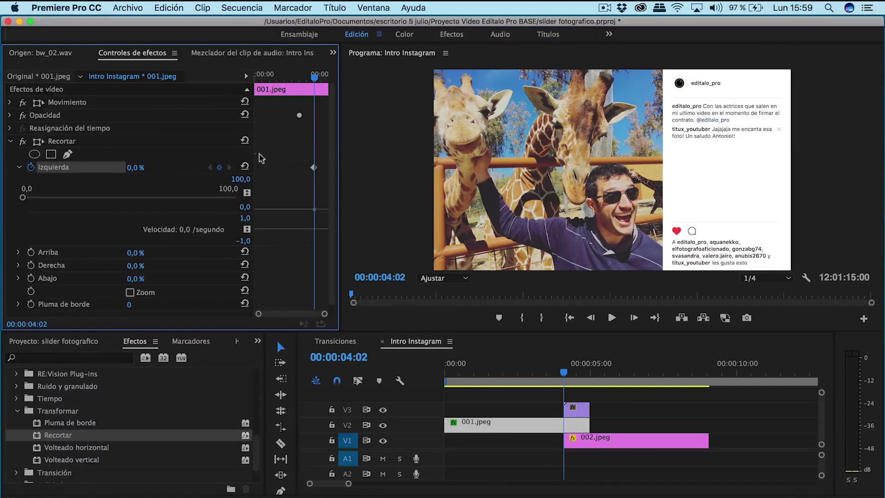
drag(230, 153, 204, 153)
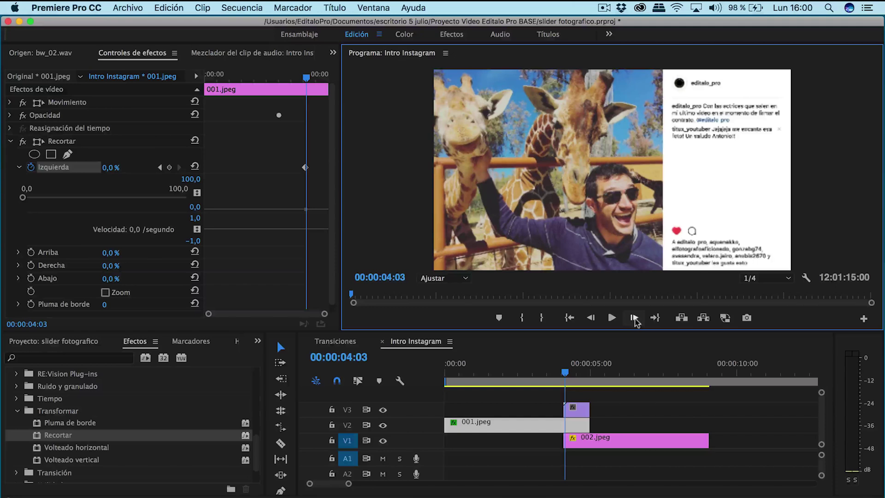
click(634, 318)
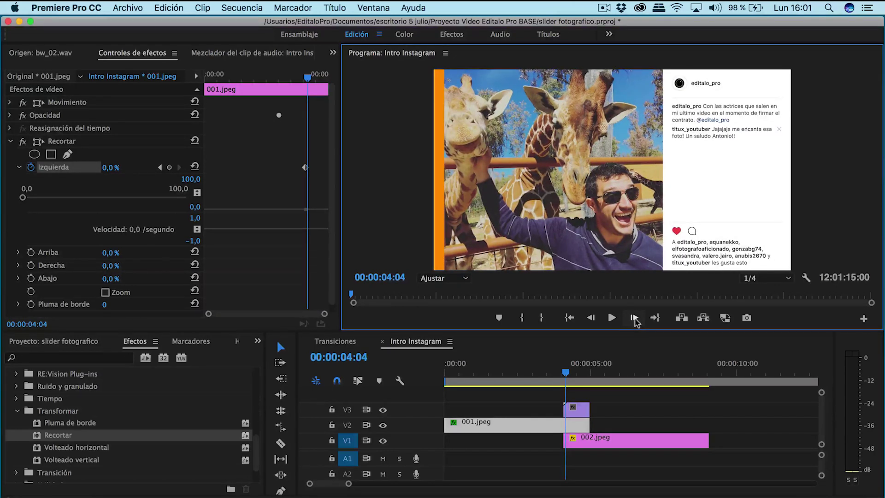
click(634, 319)
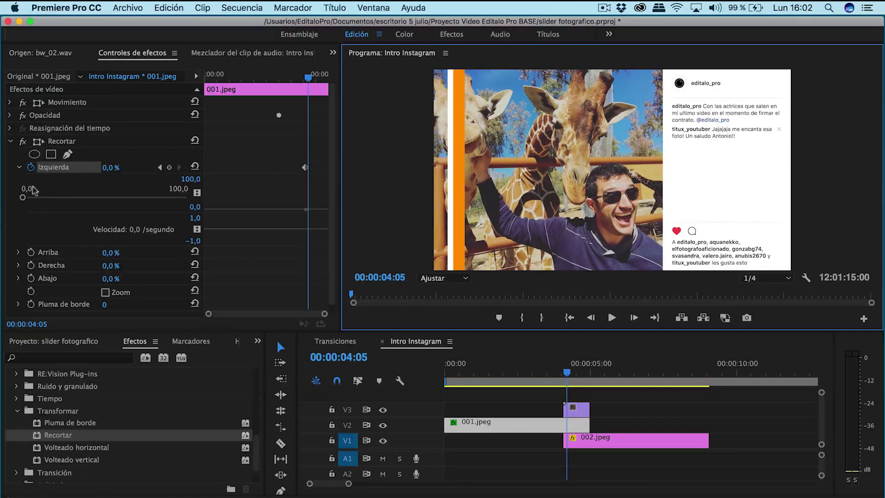
drag(23, 197, 26, 198)
drag(32, 248, 48, 249)
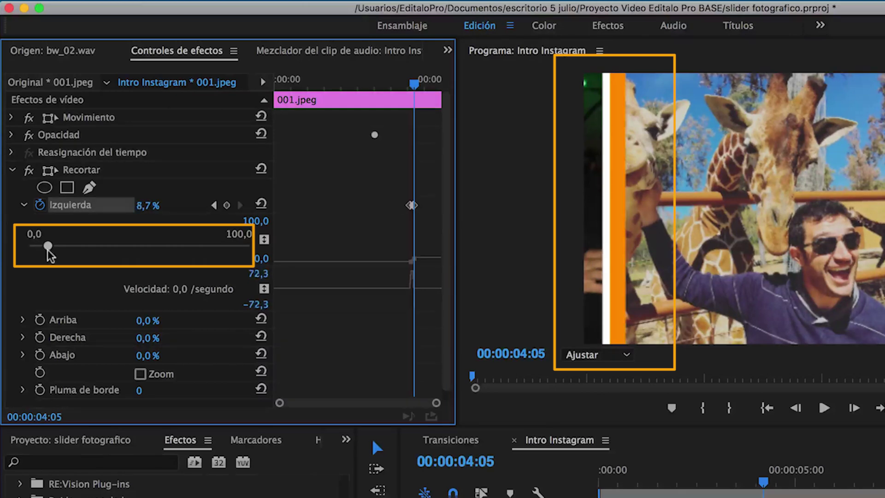
drag(322, 314, 275, 314)
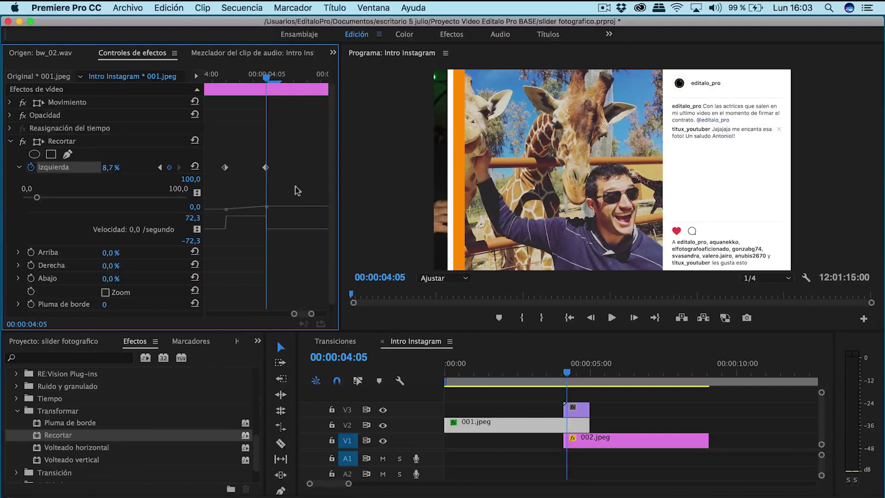
Step frame by frame, raising the left crop through about 19% and 50% to 100% at 5:00.
key(Right)
key(Right)
drag(113, 168, 167, 214)
key(Right)
key(Right)
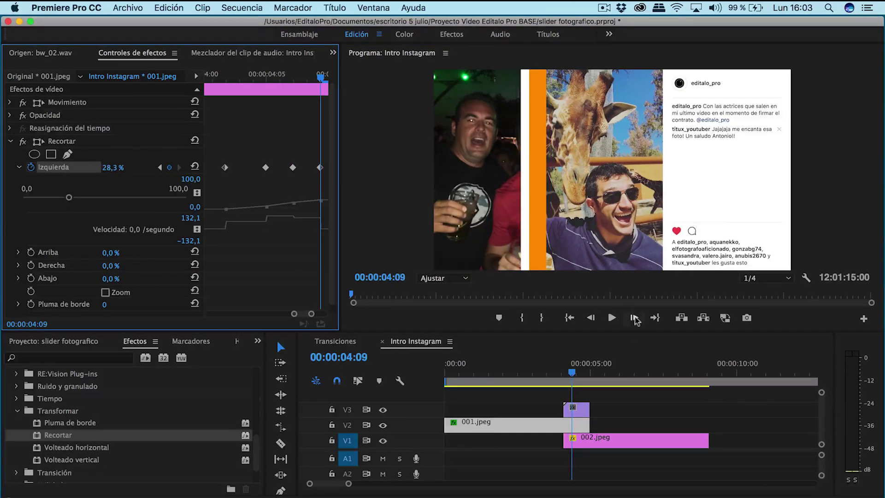
key(Right)
key(Right)
key(Right)
key(Right)
key(Right)
key(Right)
drag(54, 197, 186, 199)
key(Right)
key(Right)
key(Right)
key(Right)
key(Right)
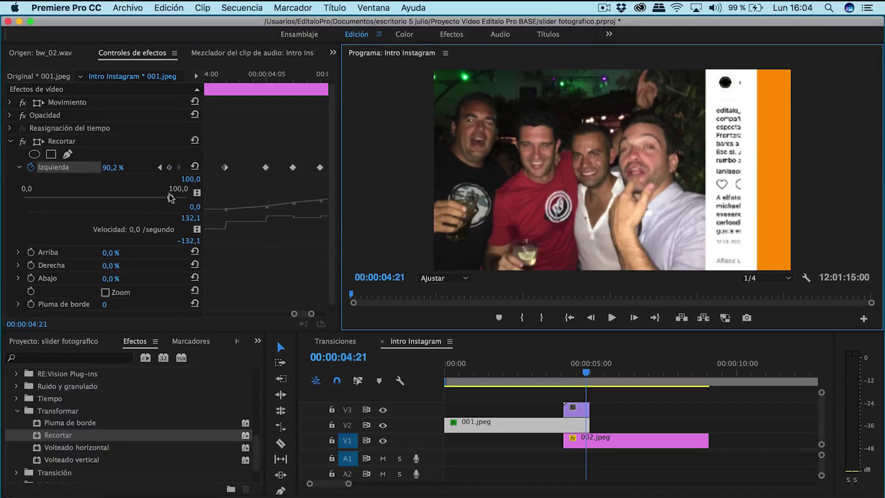
click(634, 317)
click(634, 317)
click(633, 317)
click(634, 317)
click(633, 317)
Play and scrub the crop wipe between 4:01 and 4:24 to review it.
drag(590, 373, 562, 372)
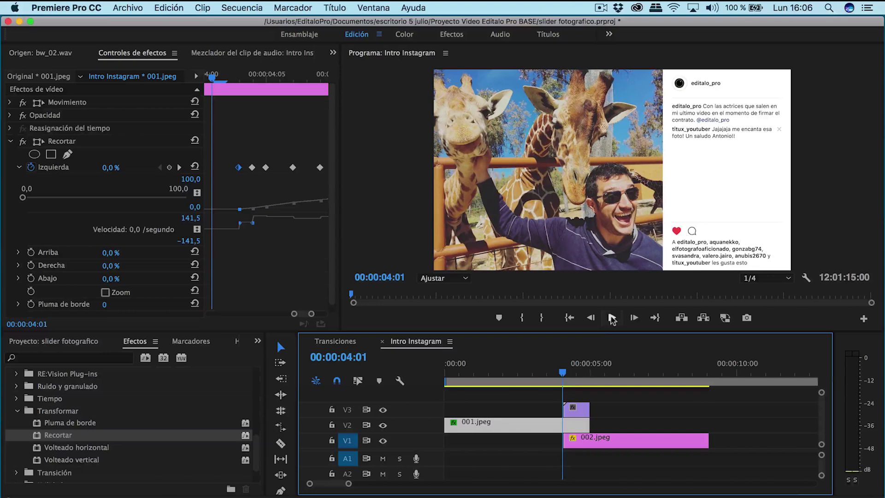
click(612, 317)
click(593, 373)
drag(594, 373, 575, 374)
drag(571, 373, 591, 372)
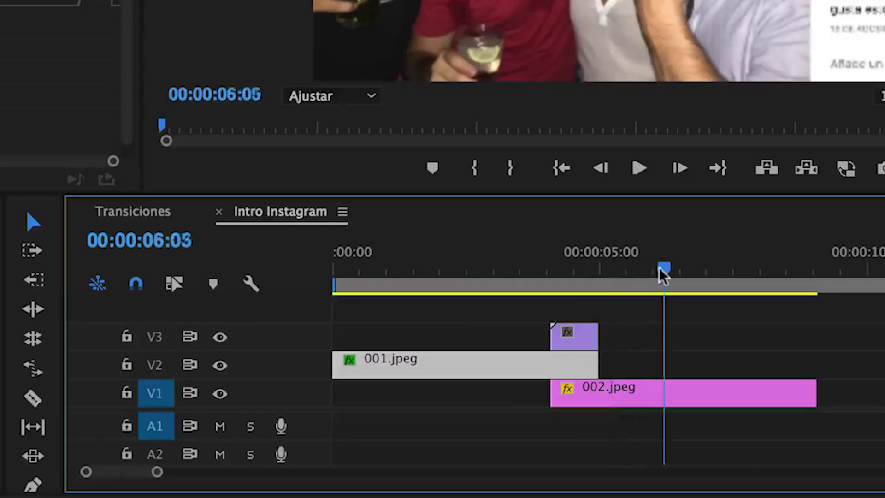
Split 002.jpeg at 6:00 with the Razor and move its second part up to V2.
drag(591, 372, 620, 373)
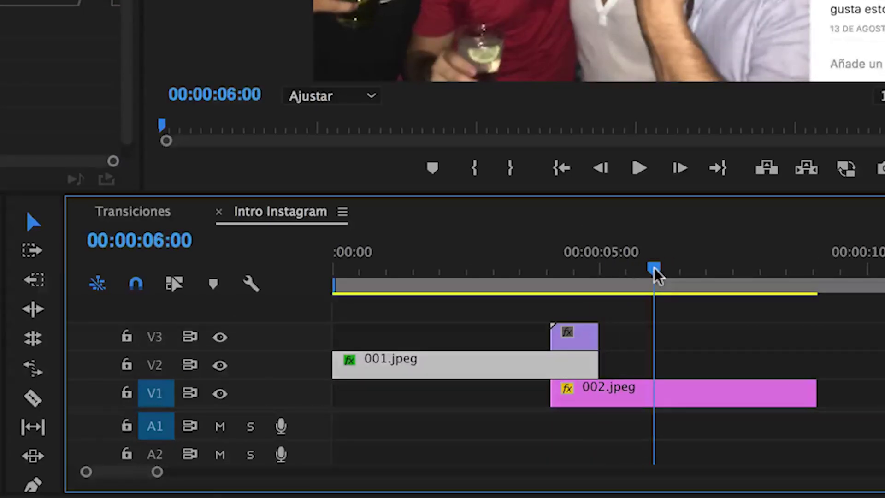
click(35, 398)
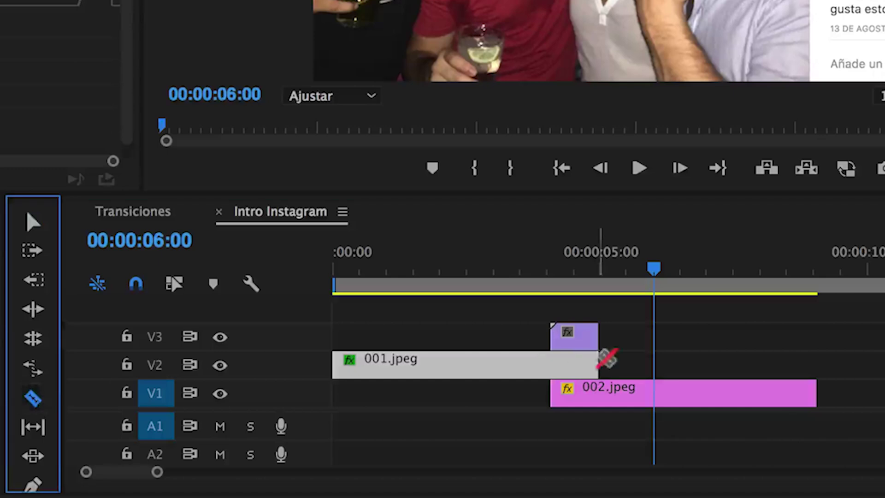
click(653, 393)
click(41, 224)
drag(679, 387, 681, 372)
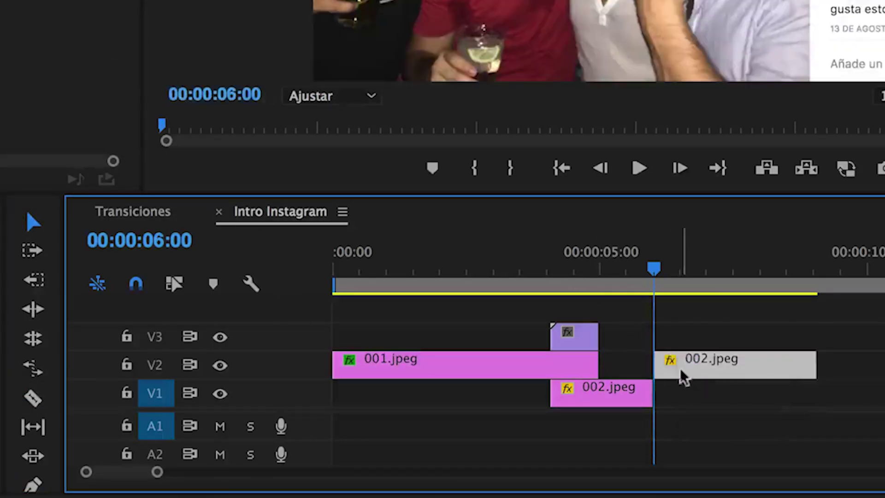
Zoom the timeline out and move 003.jpeg earlier on V1.
key(minus)
key(minus)
key(minus)
mouse_move(738, 440)
mouse_down()
mouse_move(626, 432)
mouse_move(518, 438)
mouse_up()
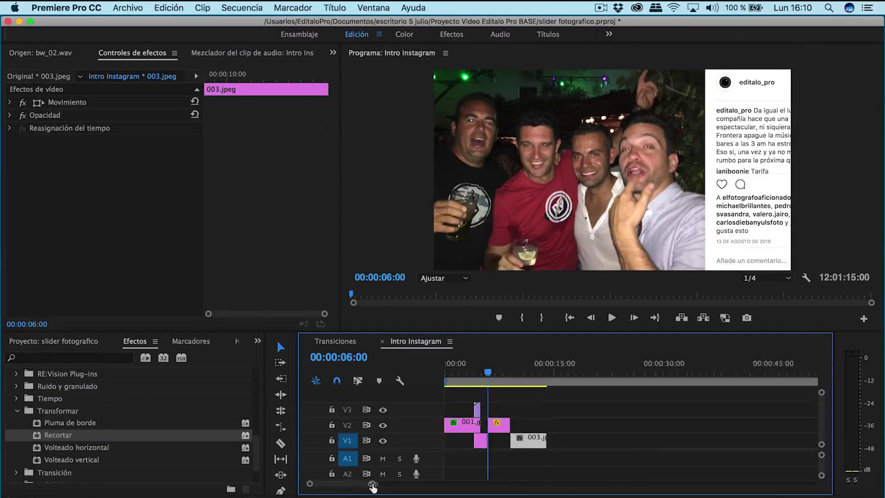
drag(372, 485, 356, 483)
Copy the third horizontal bar transition clip from the Transiciones sequence.
click(353, 342)
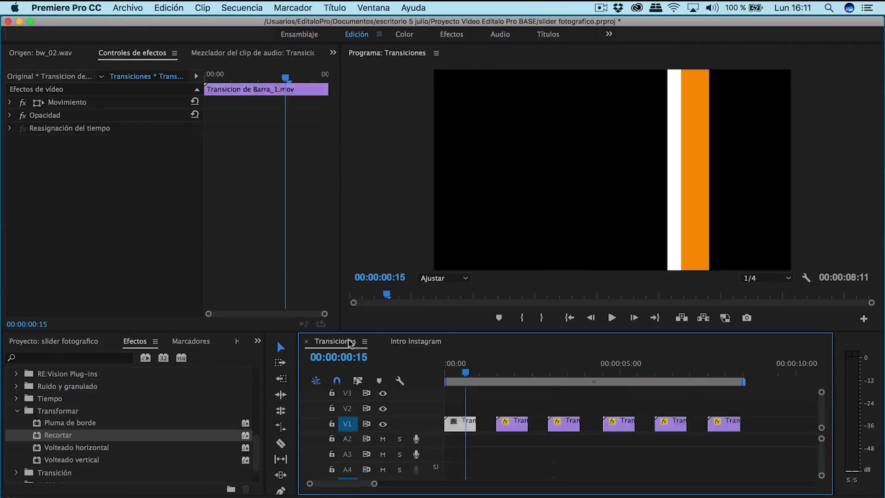
drag(552, 366, 564, 394)
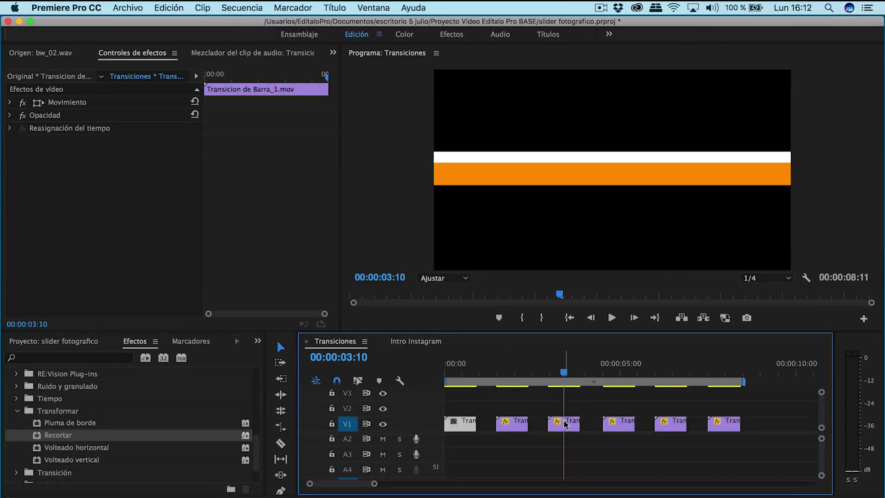
click(564, 423)
right_click(564, 423)
click(591, 450)
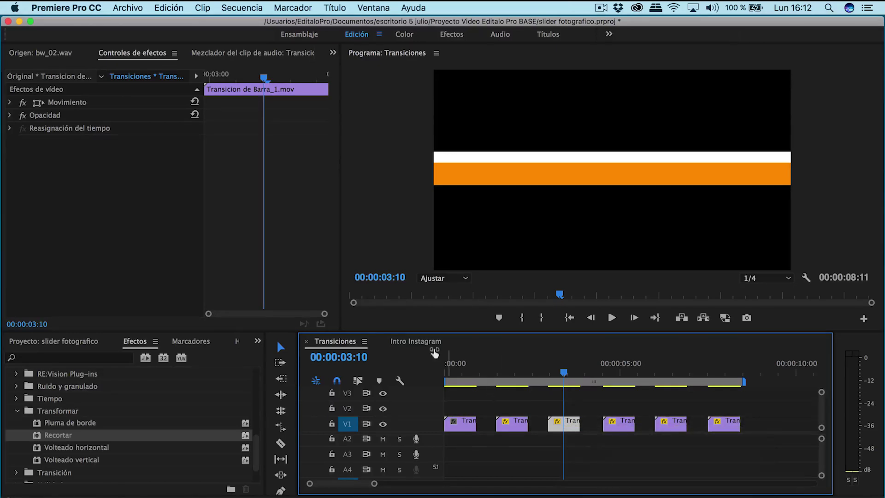
Paste the bar transition onto V3 at 002.jpeg's end and slide 003.jpeg to start at 08:03.
click(426, 342)
click(717, 376)
key(super+v)
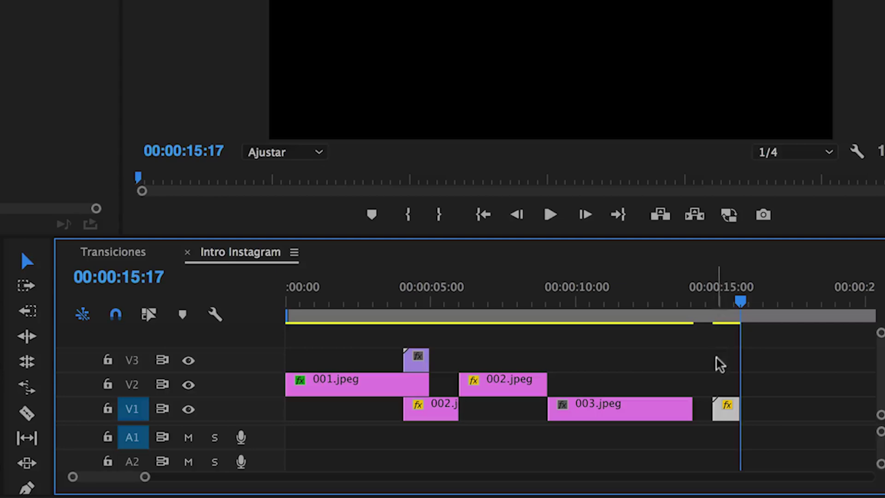
drag(726, 407, 533, 358)
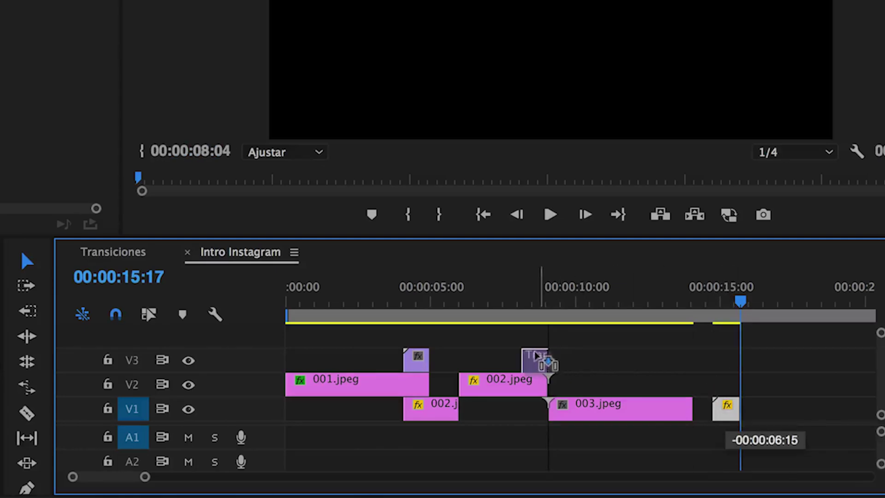
drag(601, 408, 580, 407)
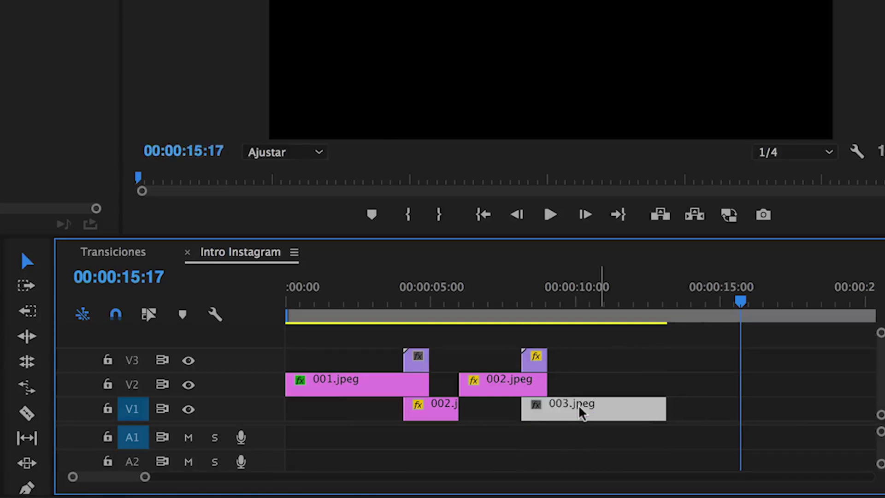
click(521, 303)
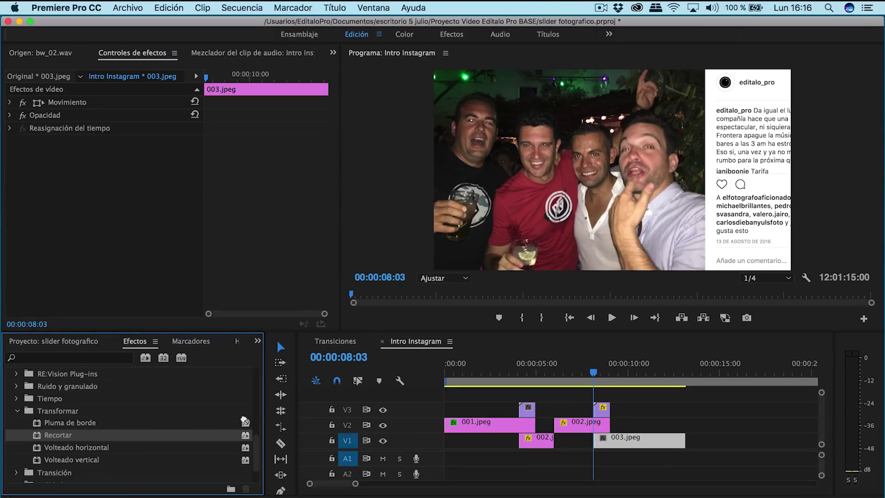
Apply the Recortar (Crop) effect to the V2 002.jpeg clip and scrub the bar transition.
drag(34, 436, 564, 421)
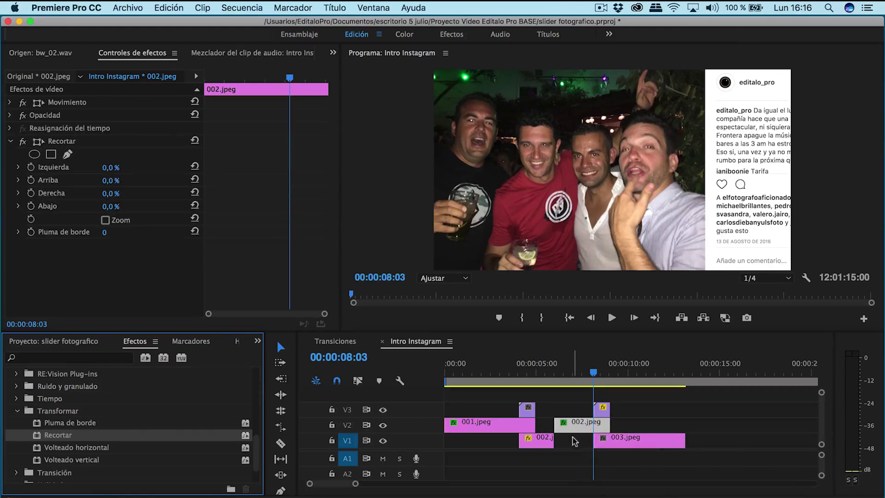
click(594, 379)
mouse_move(594, 378)
mouse_down()
mouse_move(609, 379)
mouse_move(596, 379)
mouse_up()
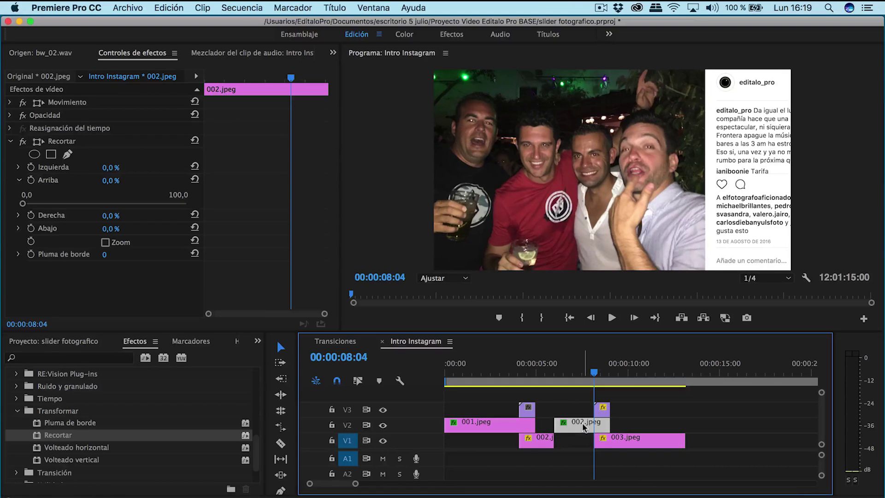
Keyframe the Arriba crop from 0% at 08:04, raising it frame by frame to follow the bar.
click(31, 181)
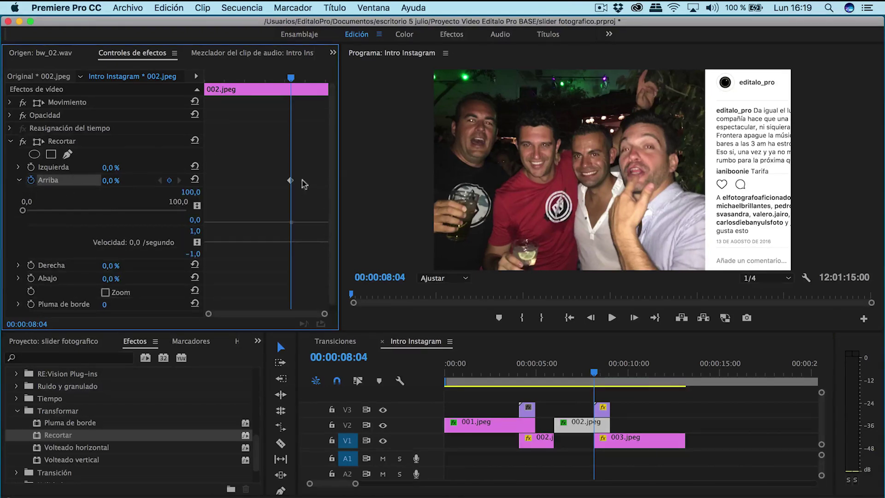
click(633, 318)
key(Right)
key(Right)
key(Right)
key(Right)
key(Right)
key(Right)
drag(110, 180, 138, 181)
key(Right)
key(Right)
key(Right)
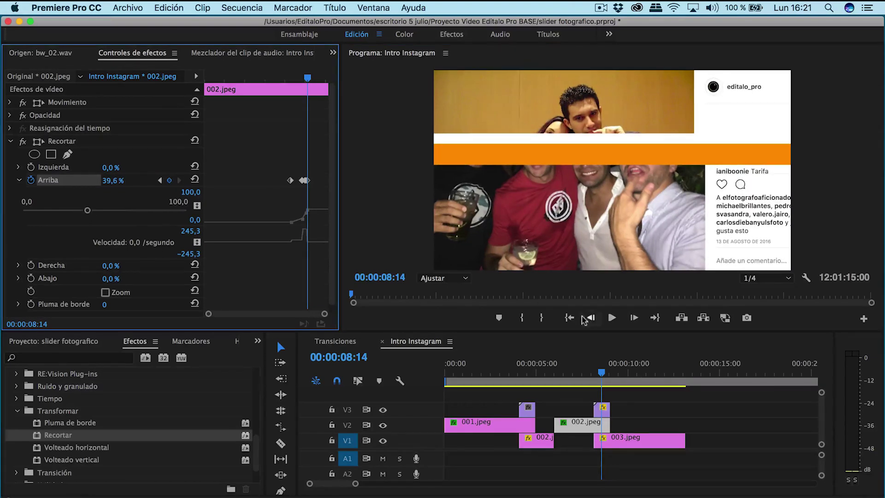
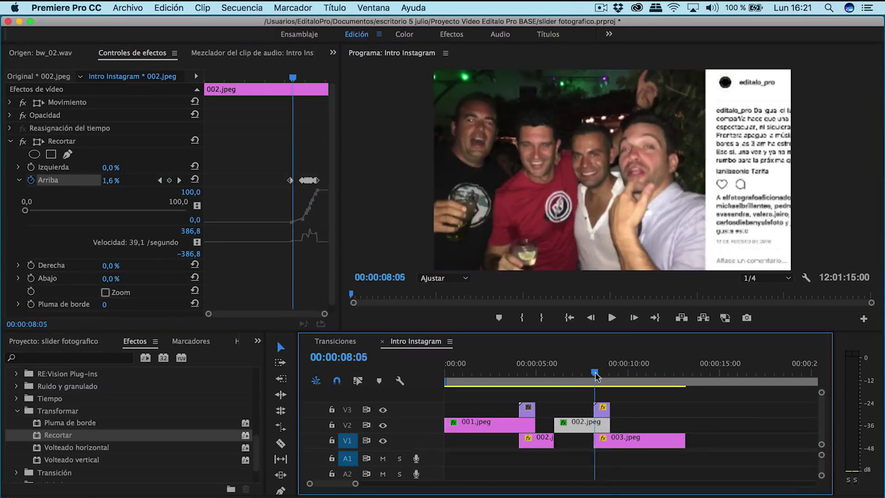
Review the crop animation around 00:00:09:00 and collapse the crop value rows.
drag(594, 375, 613, 370)
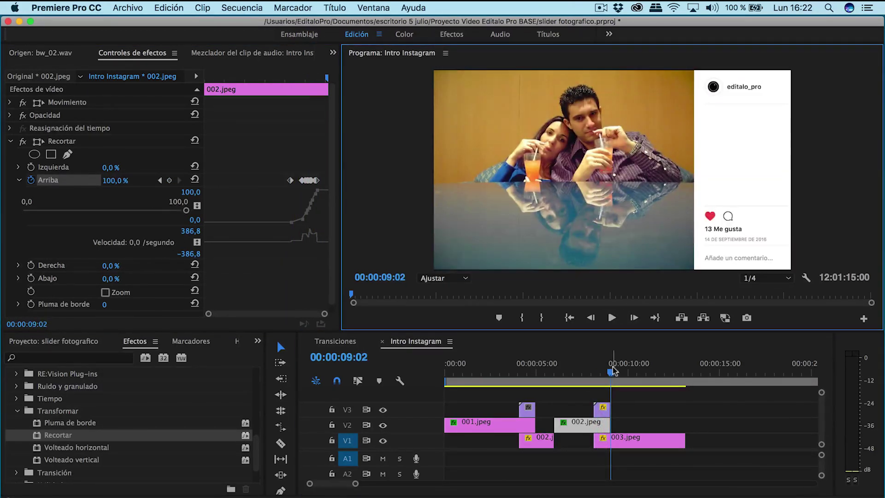
drag(295, 75, 325, 75)
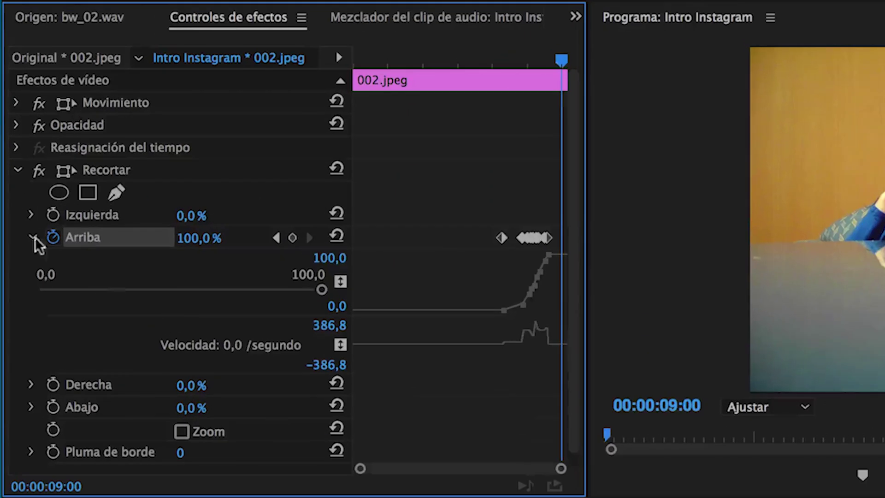
click(19, 179)
click(34, 281)
click(32, 281)
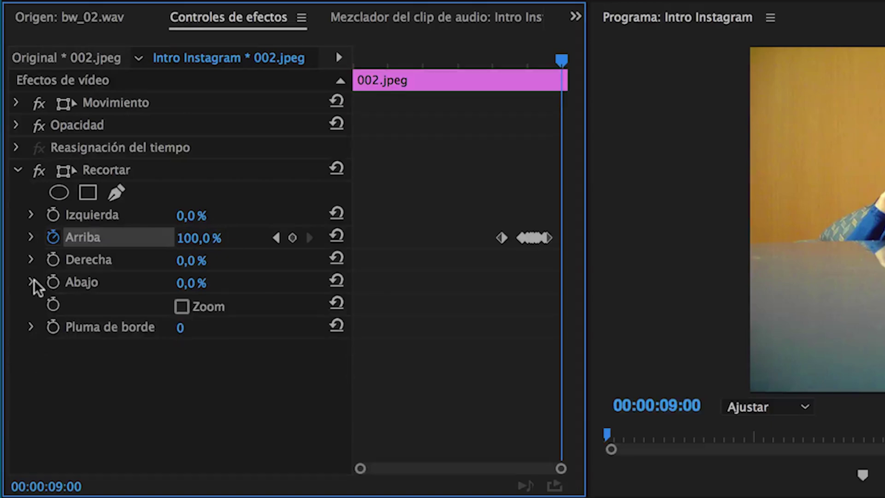
click(32, 260)
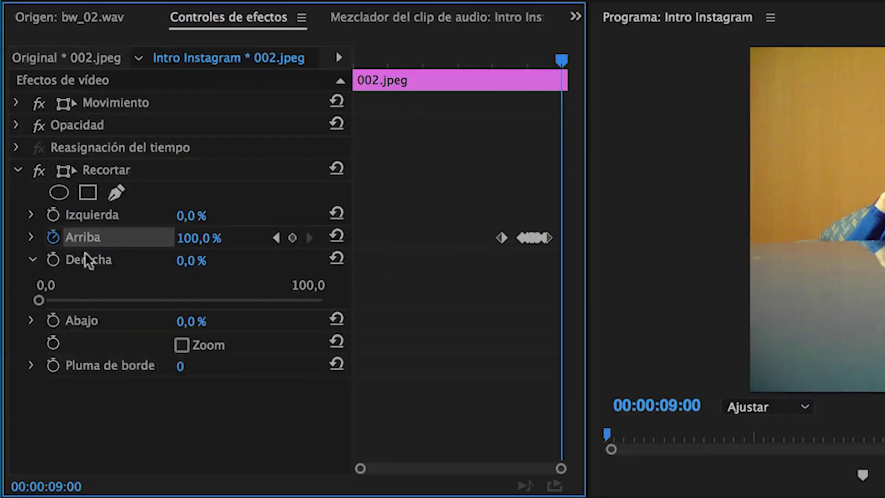
click(33, 260)
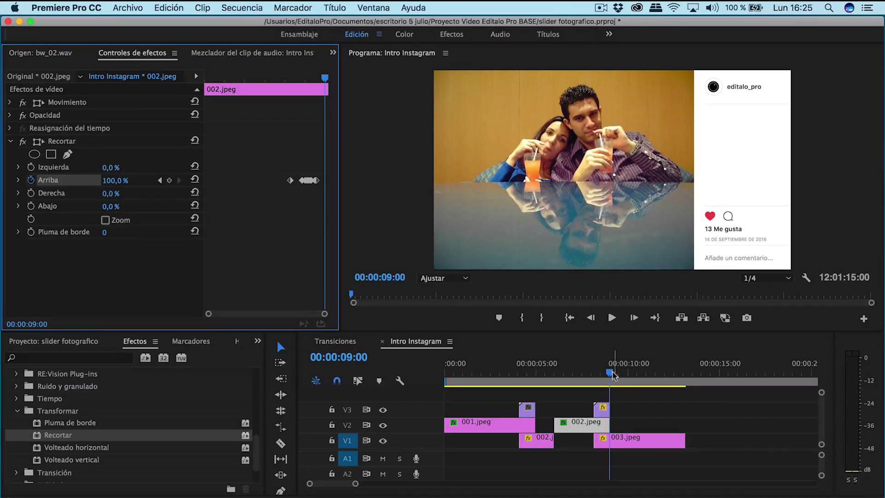
Split 003.jpeg at 00:00:09:18, move the later part to V2, and butt 004.jpeg against it.
drag(610, 373, 623, 372)
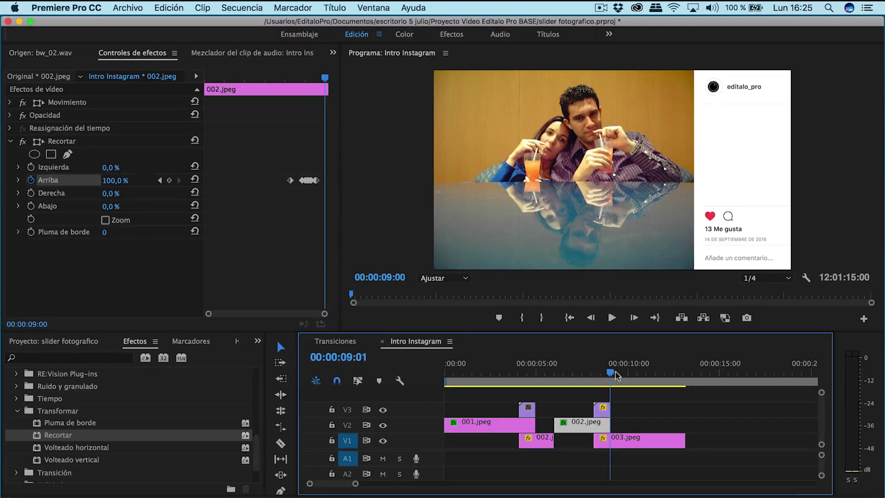
click(281, 443)
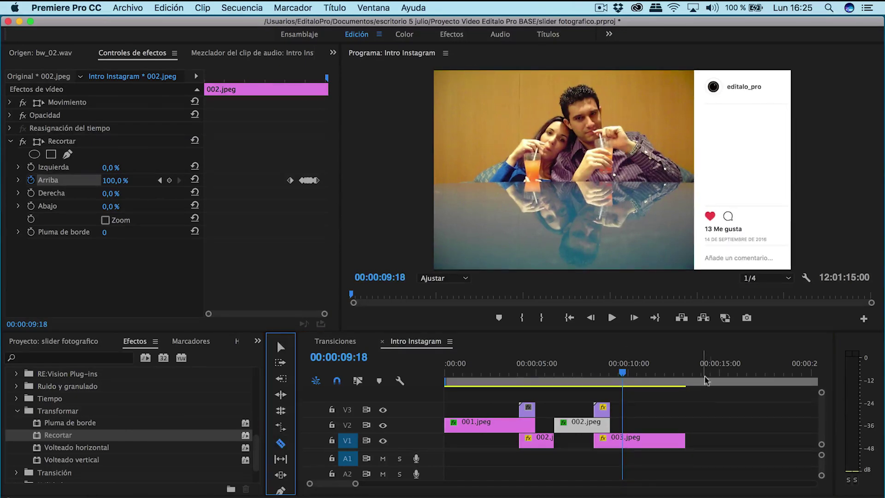
click(622, 440)
key(v)
drag(645, 440, 643, 432)
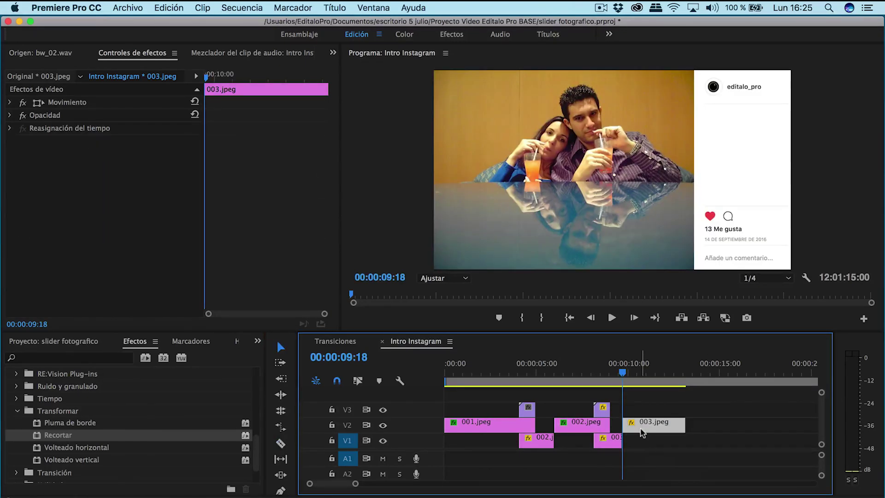
drag(355, 484, 402, 484)
drag(590, 440, 480, 440)
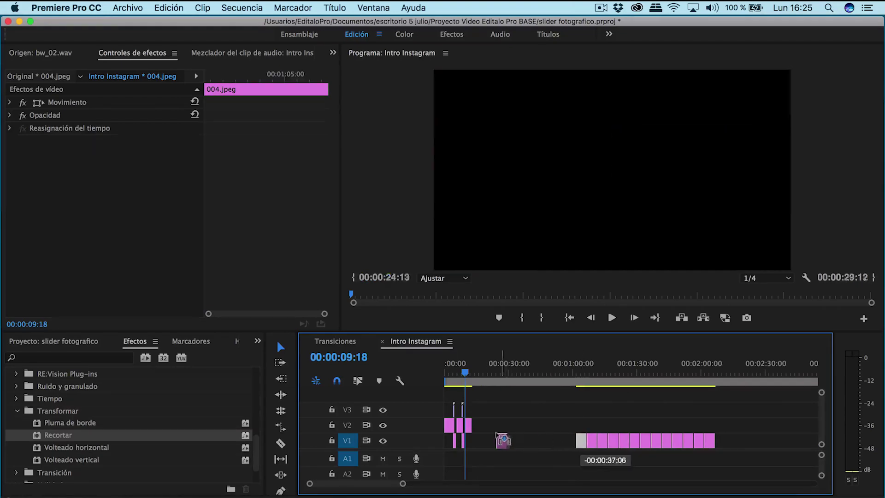
drag(402, 484, 356, 483)
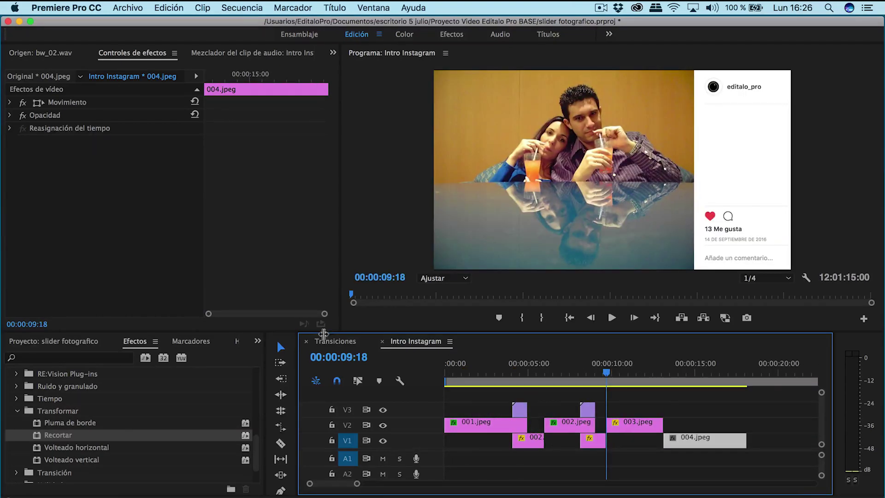
Copy the fifth bar transition from Transiciones onto V3 near 12 s, sliding 004.jpeg beneath it.
click(340, 341)
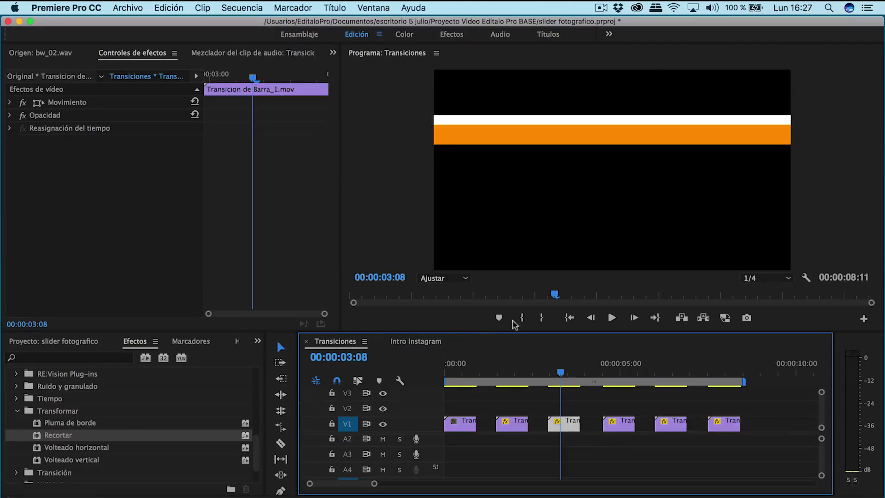
click(655, 373)
drag(656, 372, 685, 373)
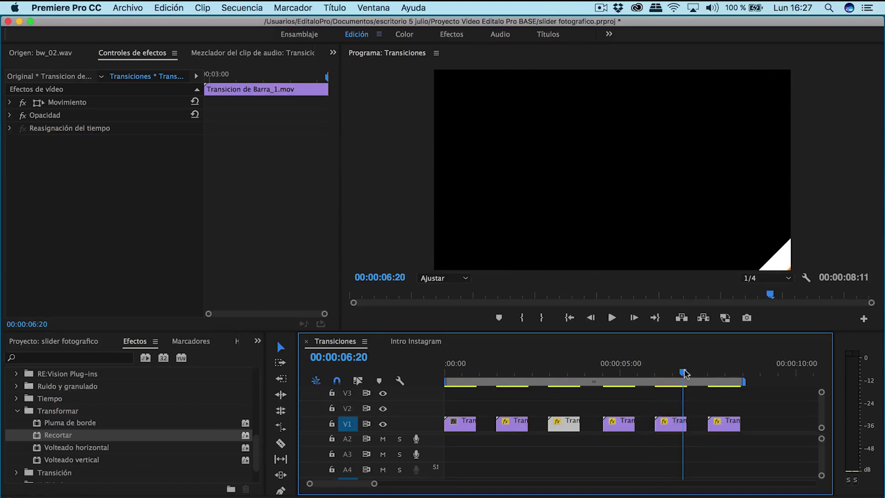
click(679, 430)
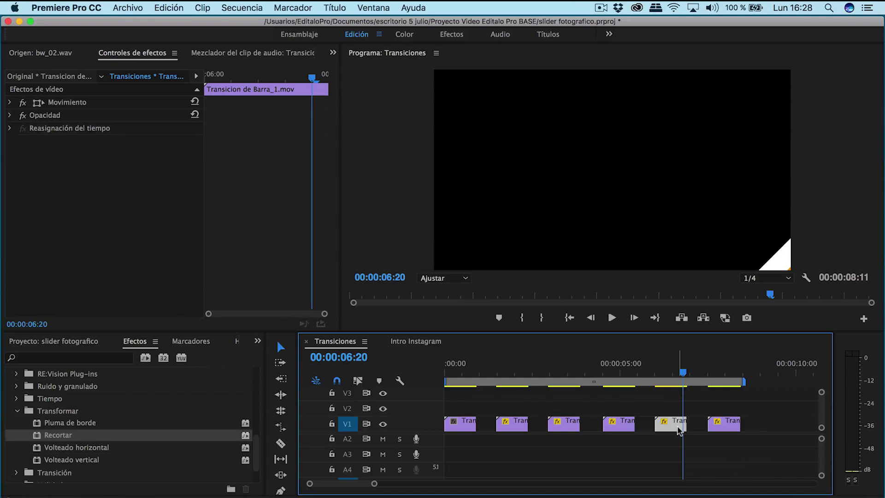
click(423, 342)
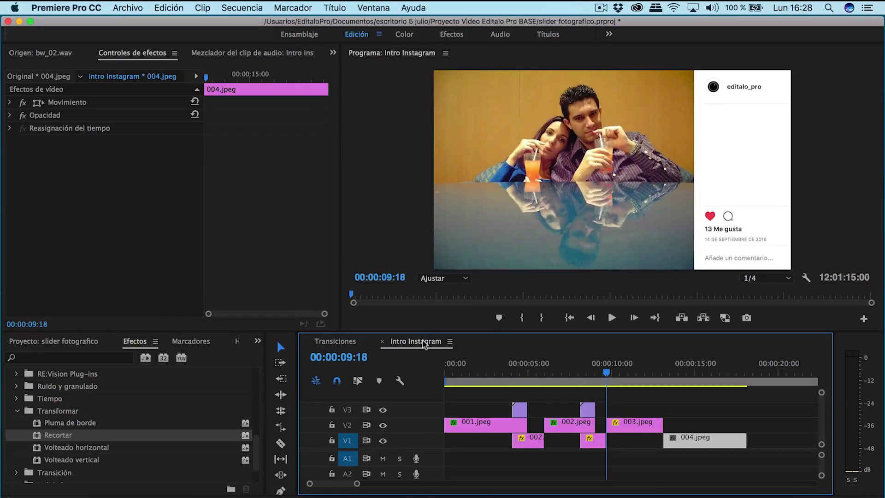
click(765, 369)
key(ctrl+v)
mouse_move(764, 440)
mouse_down()
mouse_move(729, 421)
mouse_move(659, 409)
mouse_up()
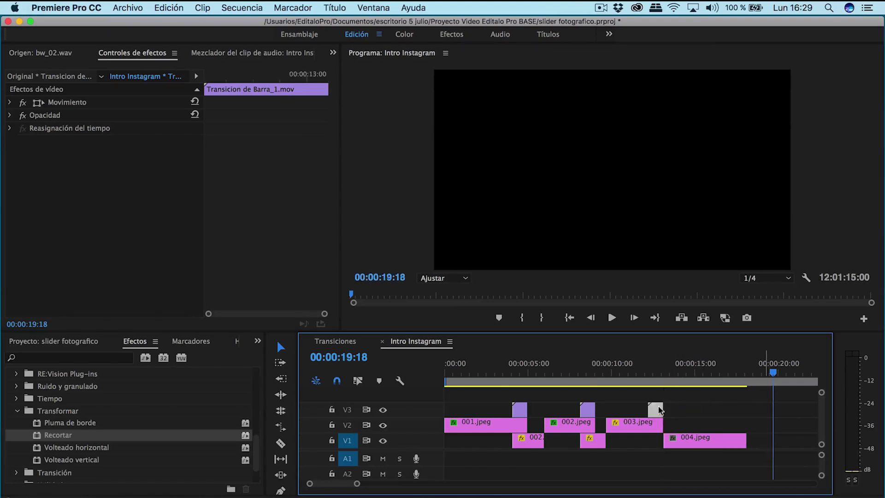
drag(686, 438, 679, 441)
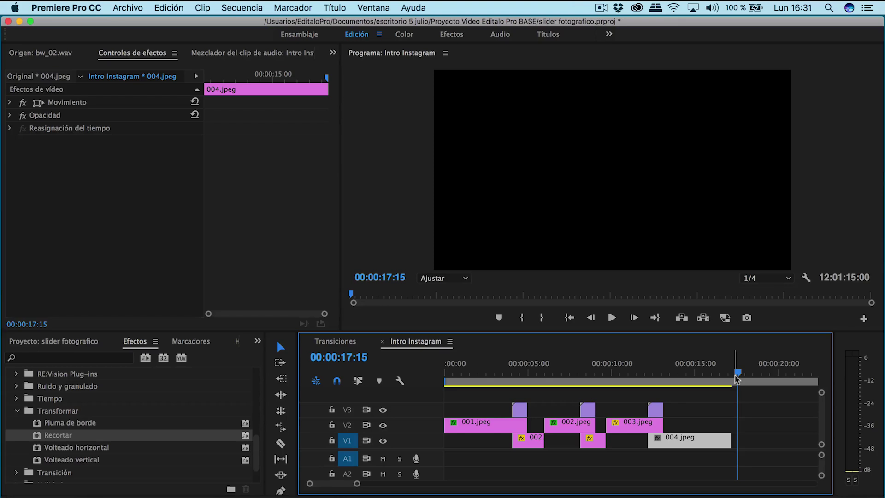
Apply Recortar to 003.jpeg at 00:00:12:17 and test the left crop, returning it to 0.
click(46, 434)
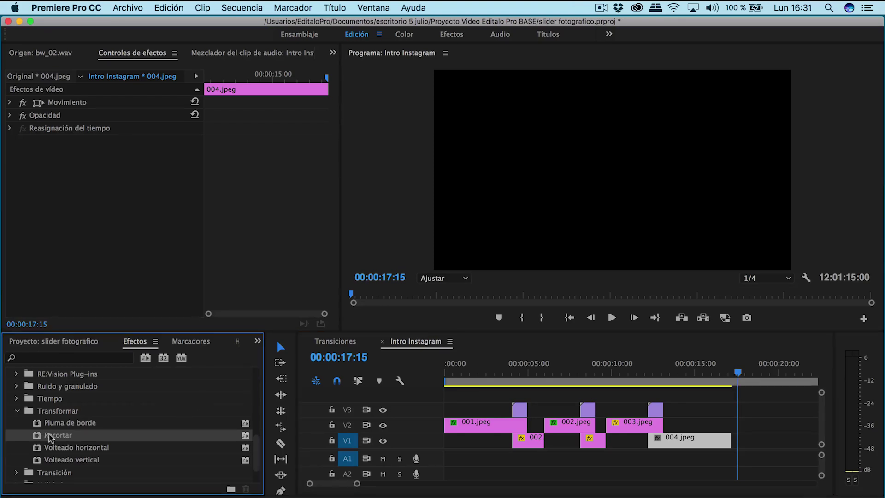
drag(554, 389, 615, 423)
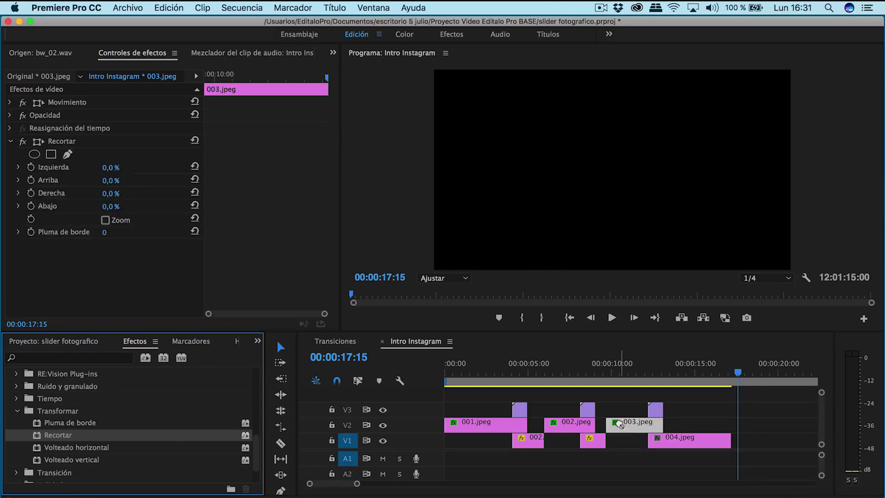
drag(646, 373, 656, 375)
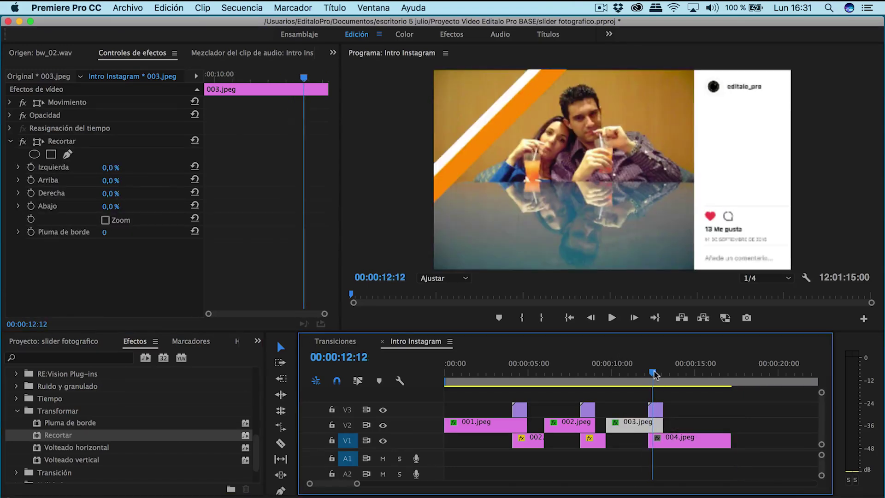
click(18, 168)
drag(22, 189, 18, 263)
Test the top, right and bottom crop values, then collapse all four rows at 0%.
click(18, 203)
click(18, 237)
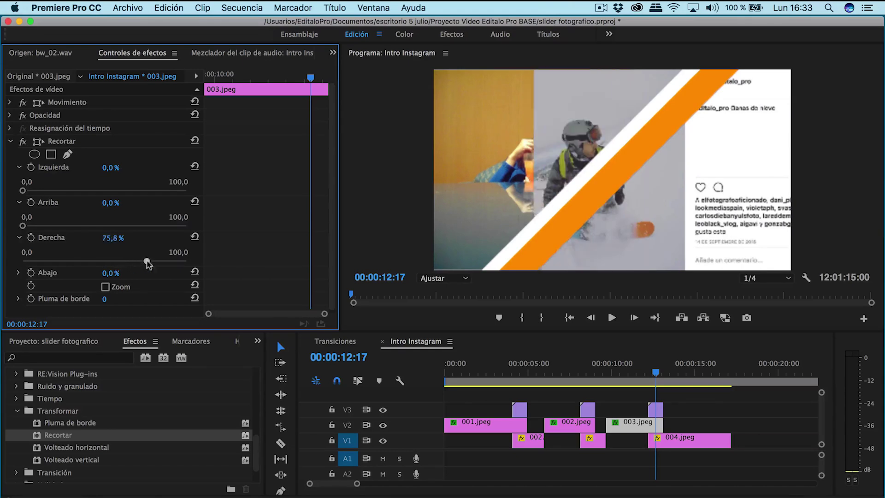
click(17, 272)
drag(23, 296, 2, 302)
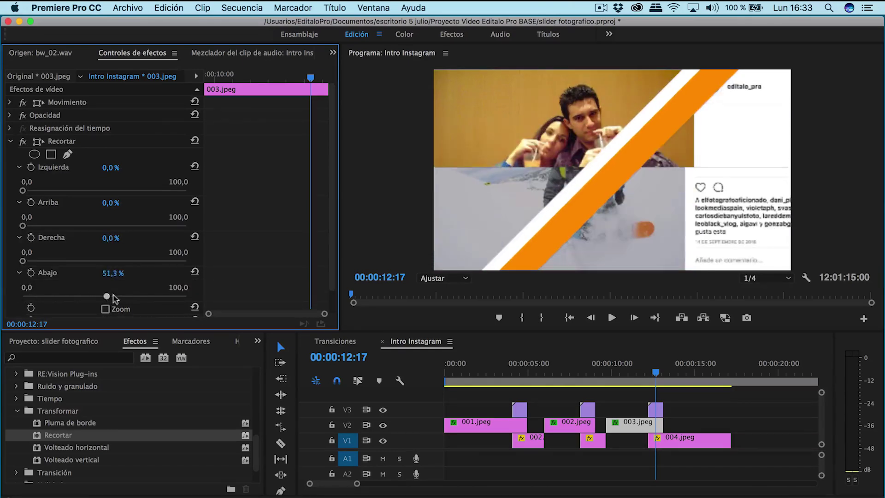
click(19, 167)
click(19, 181)
click(20, 193)
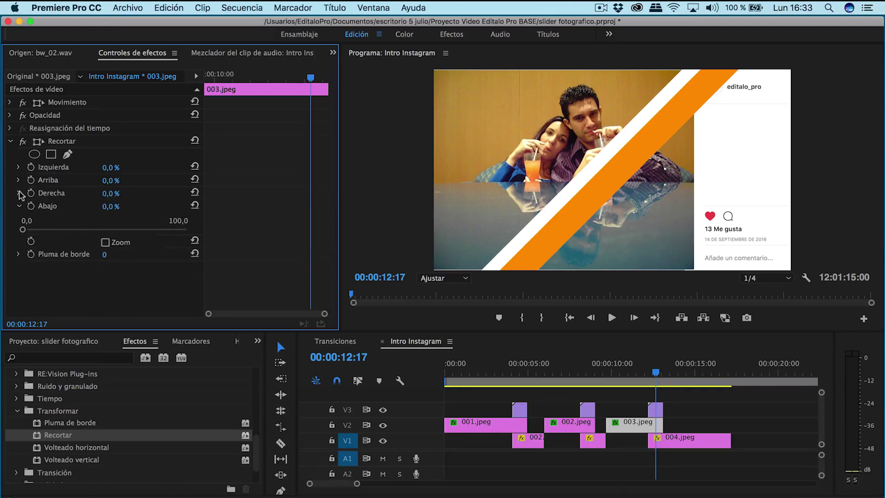
click(19, 207)
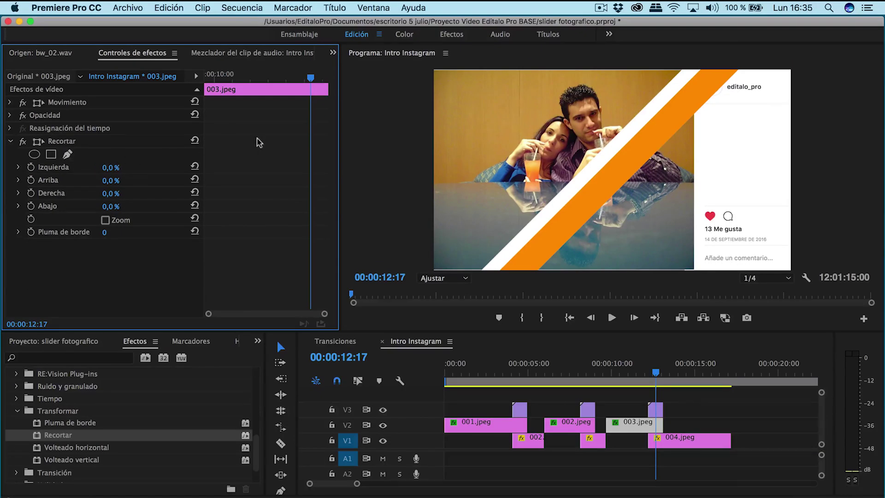
Zoom the Program preview to 25% and draw a closed five-point freeform mask along the orange bar.
click(467, 278)
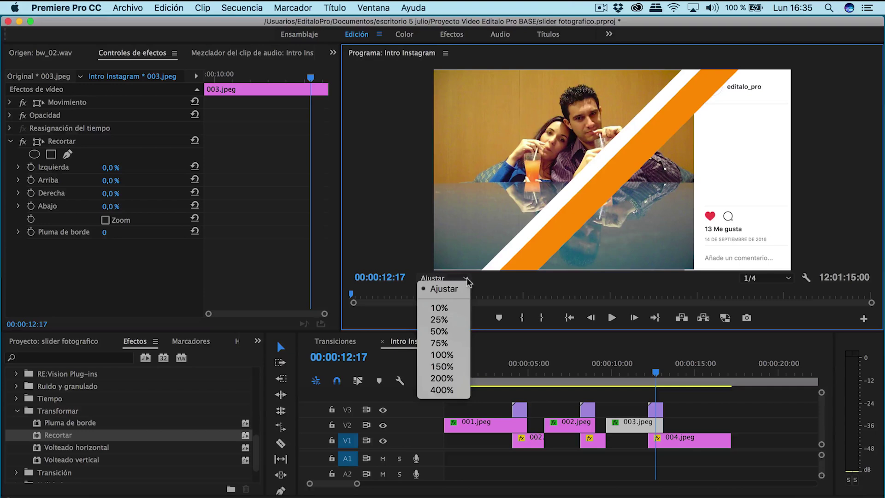
click(440, 323)
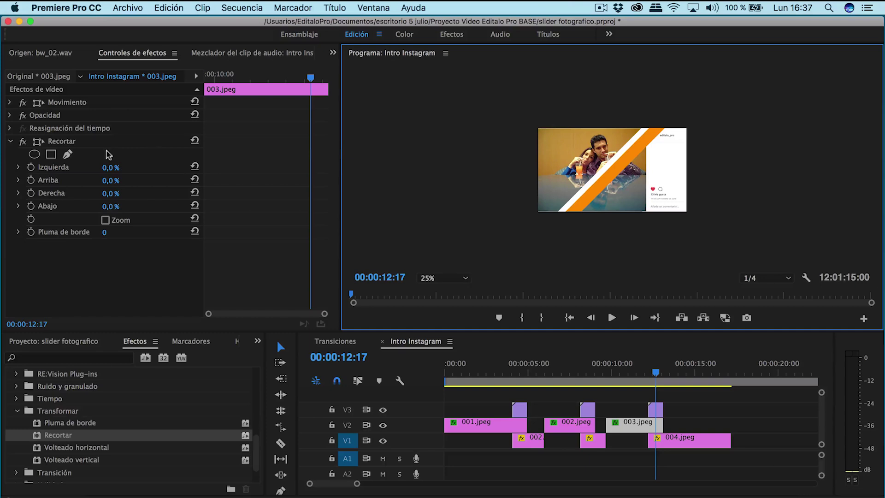
click(67, 154)
click(469, 99)
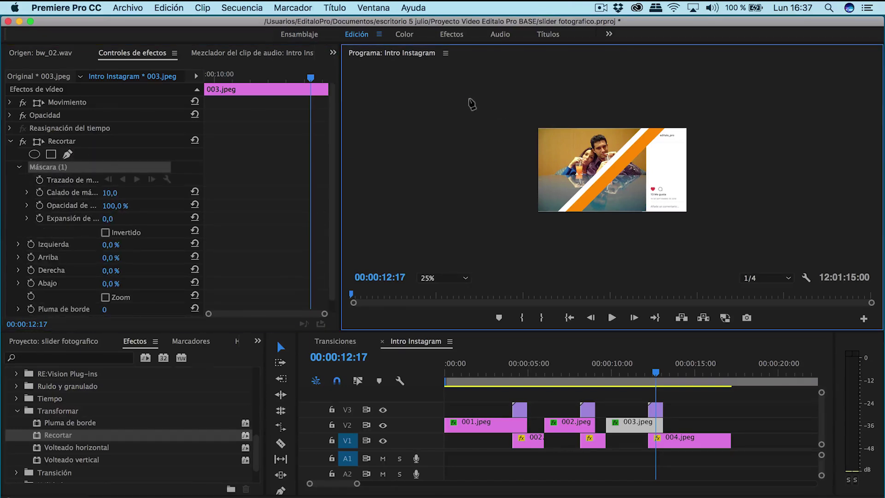
click(487, 251)
click(543, 235)
click(684, 102)
click(626, 74)
click(469, 100)
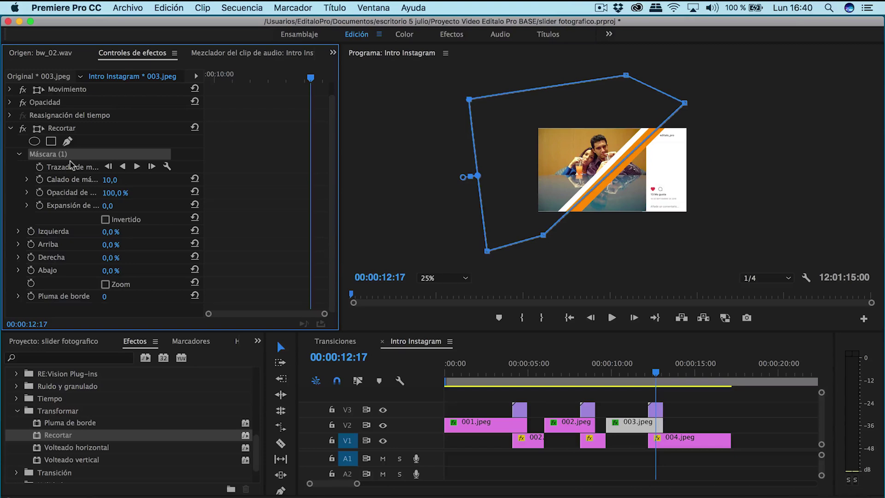
Test the Izquierda, Arriba and Derecha crops, reset each to 0%, and reveal Abajo.
click(17, 232)
drag(26, 254, 194, 255)
drag(110, 231, 28, 231)
click(18, 231)
click(19, 244)
drag(22, 267, 239, 254)
mouse_move(188, 270)
mouse_down()
mouse_move(22, 267)
mouse_move(184, 281)
mouse_move(22, 280)
mouse_move(244, 297)
mouse_up()
click(19, 244)
click(19, 257)
click(19, 257)
click(19, 270)
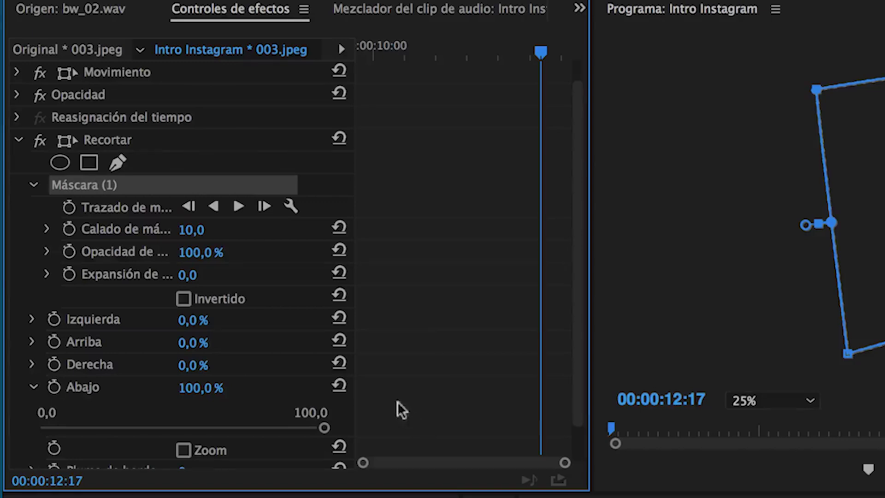
Add a Trazado de máscara keyframe at 00:00:12:17 and select Máscara (1) to show its outline.
click(72, 206)
click(76, 187)
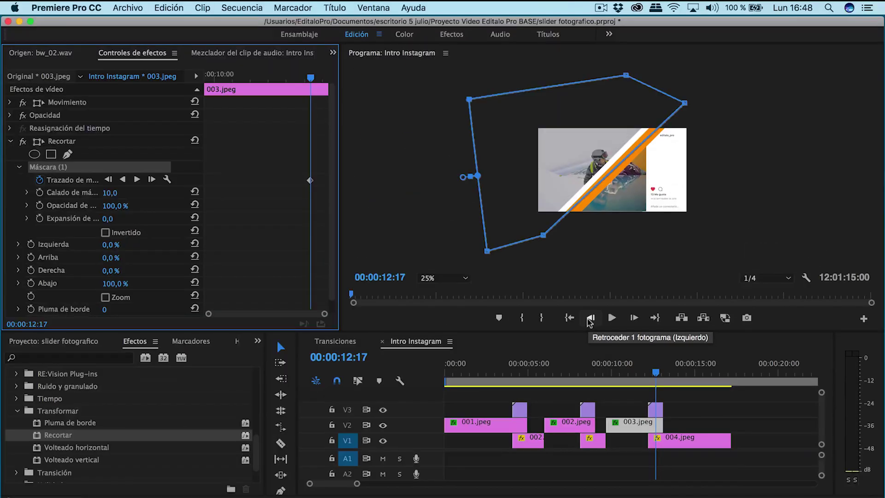
Step back frame by frame to 12:14, pulling the mask's right points left along the bar.
click(397, 295)
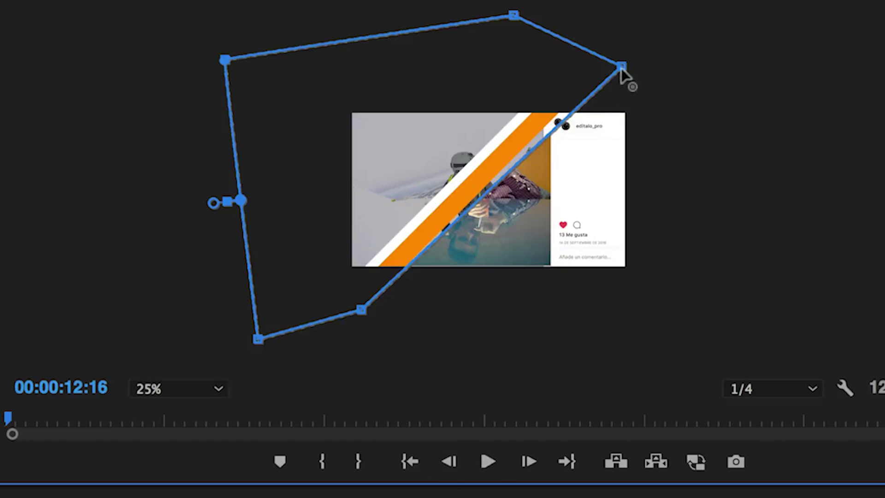
drag(621, 67, 590, 54)
drag(364, 309, 341, 307)
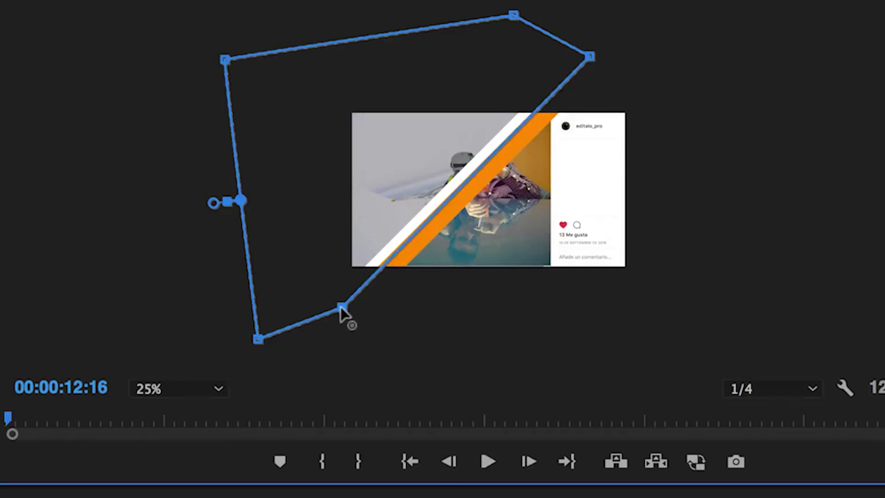
click(453, 461)
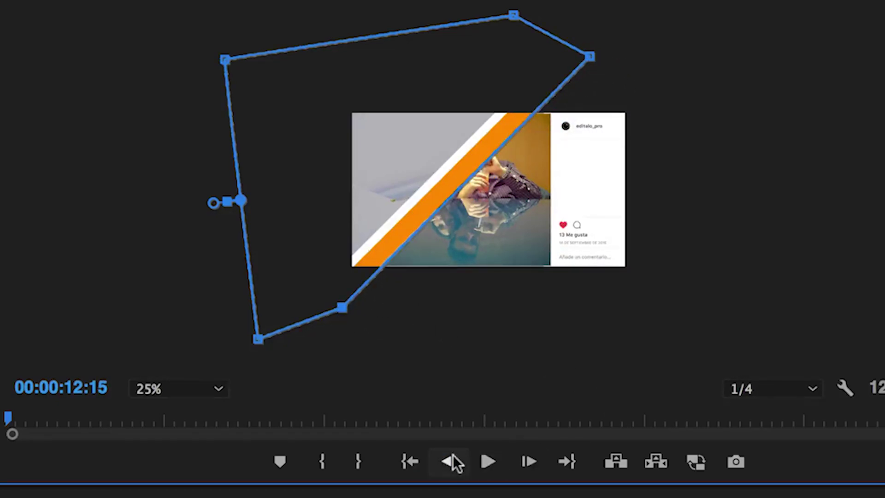
drag(342, 307, 321, 301)
drag(589, 57, 575, 48)
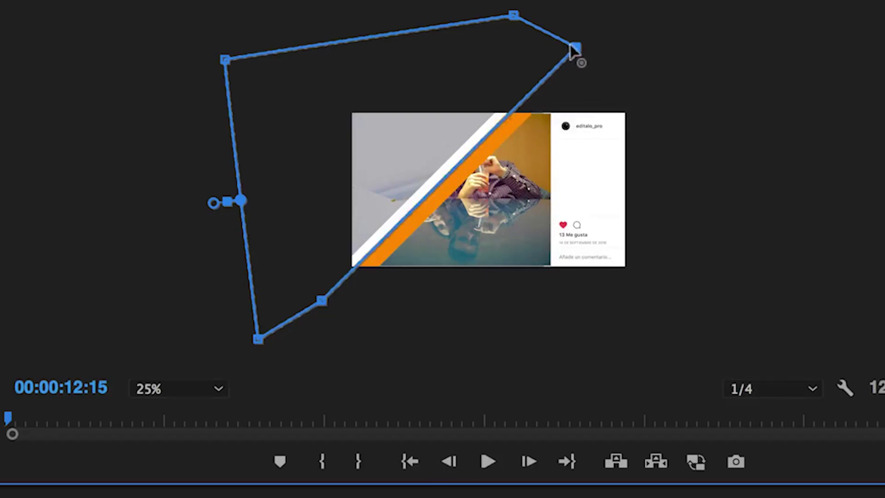
click(459, 460)
drag(314, 298, 307, 296)
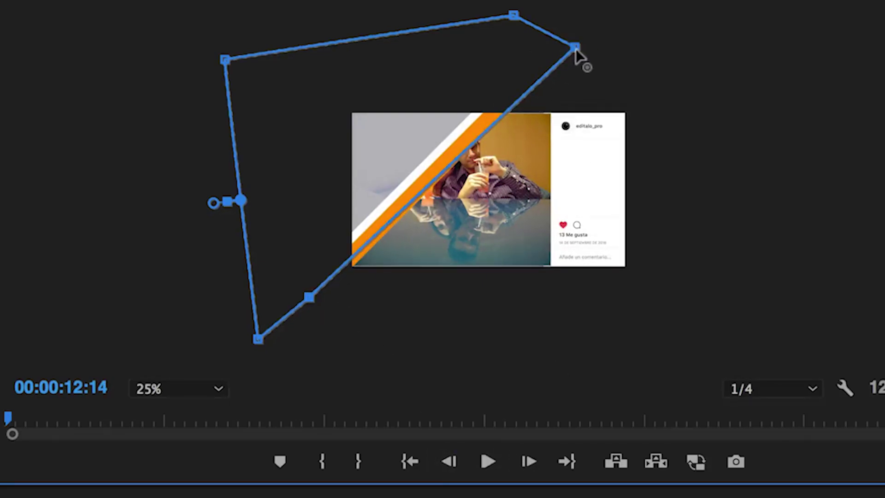
drag(576, 49, 559, 40)
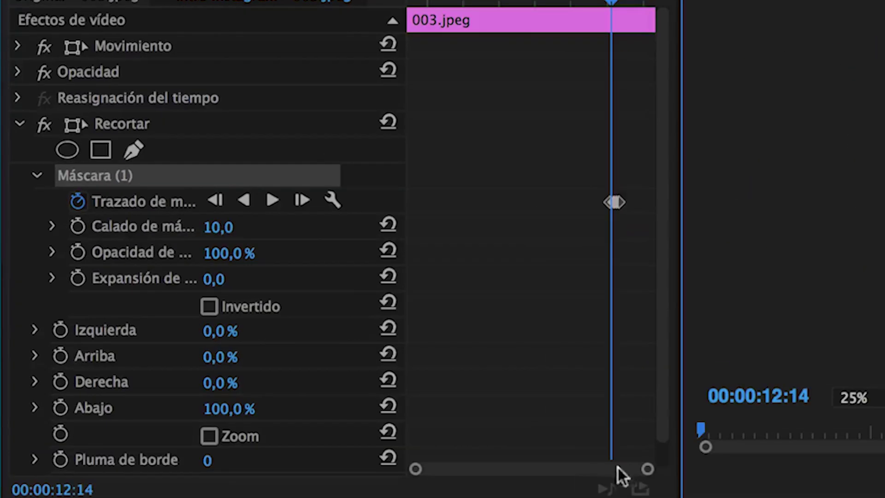
drag(648, 469, 522, 470)
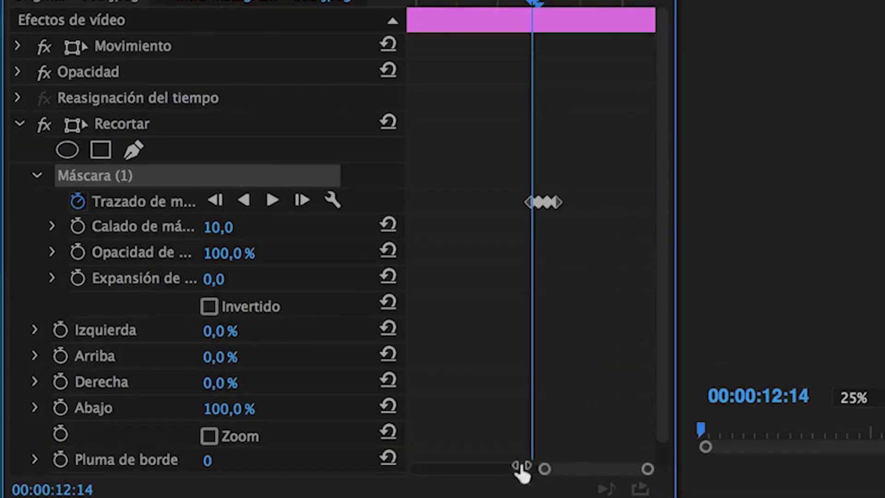
Step forward from 12:18 to 13:03, widening the mask each frame until 004.jpeg shows.
key(Left)
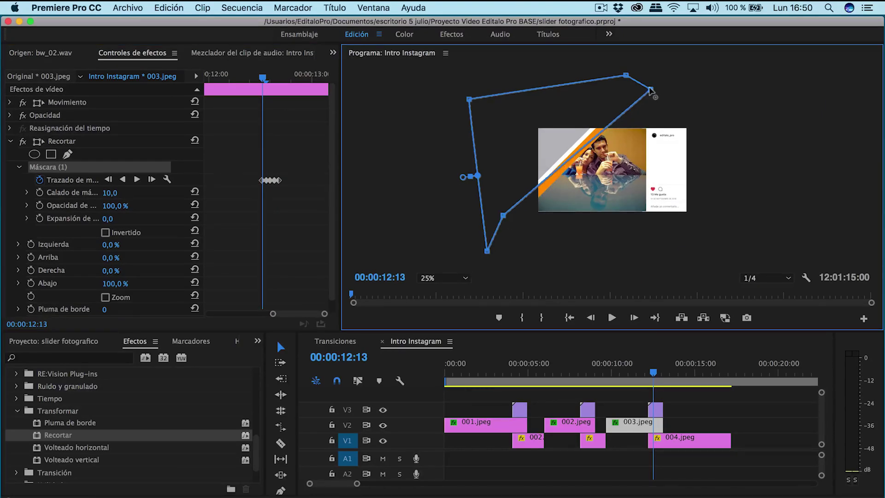
key(Left)
key(Left)
key(Left)
key(Left)
key(Left)
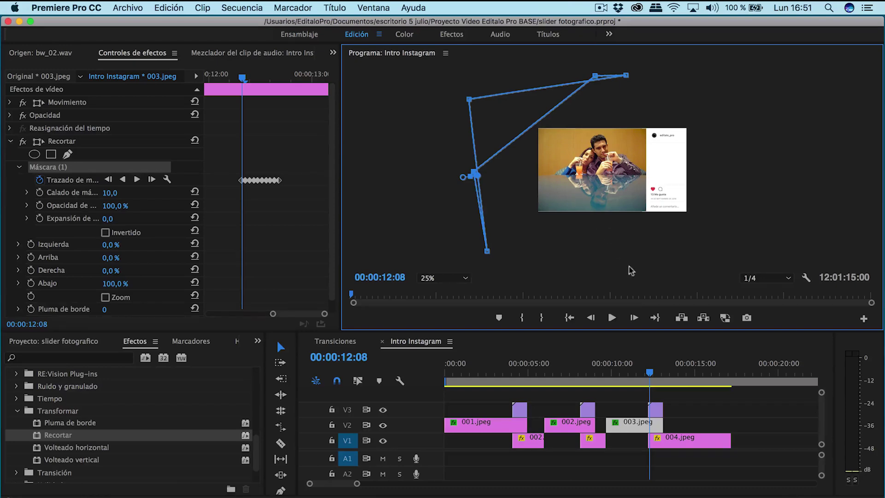
key(Right)
key(Right)
key(Right)
key(Right)
key(Right)
key(Right)
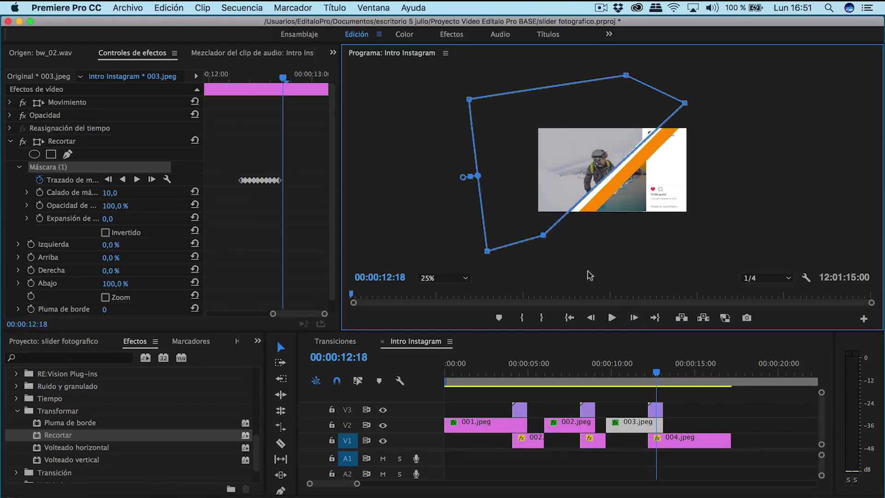
key(Right)
key(Right)
drag(543, 236, 587, 258)
key(Right)
mouse_move(701, 103)
mouse_down()
mouse_move(707, 114)
mouse_move(747, 123)
mouse_up()
key(Right)
key(Right)
key(Right)
drag(586, 258, 615, 269)
key(Right)
drag(747, 122, 787, 142)
click(634, 318)
click(634, 317)
click(634, 317)
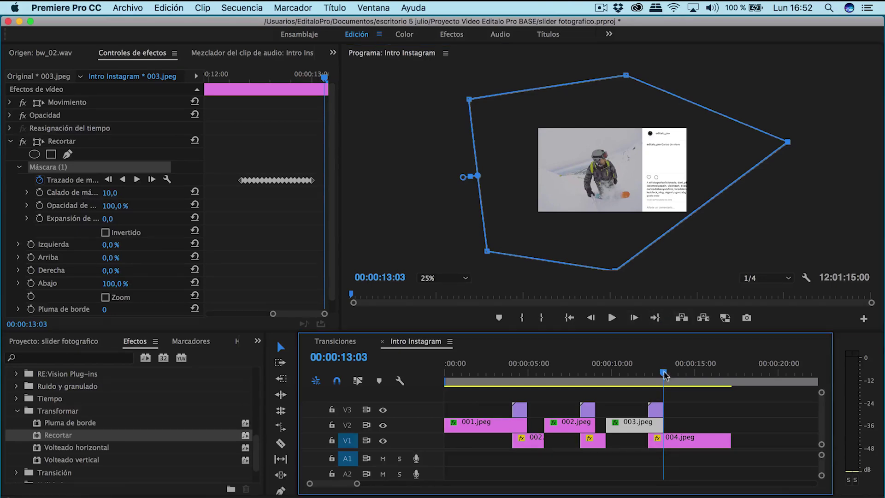
click(677, 340)
From 12:03, set Program zoom to Ajustar, then play and scrub the wipe to 13:03.
key(shift+Left)
key(shift+Left)
key(shift+Left)
click(465, 277)
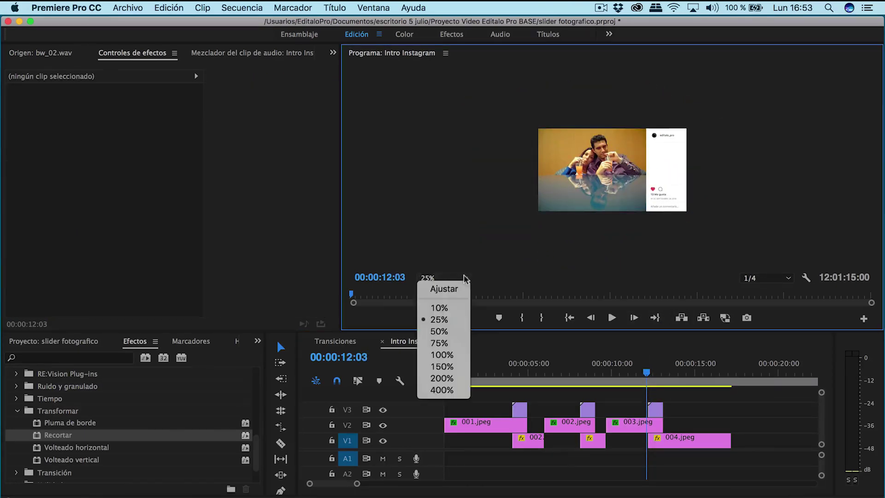
click(443, 290)
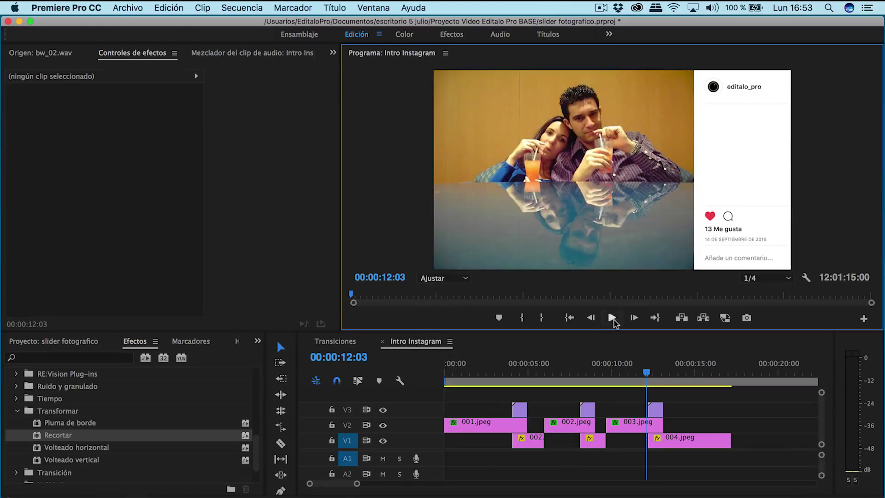
click(612, 319)
click(663, 369)
drag(663, 370, 663, 371)
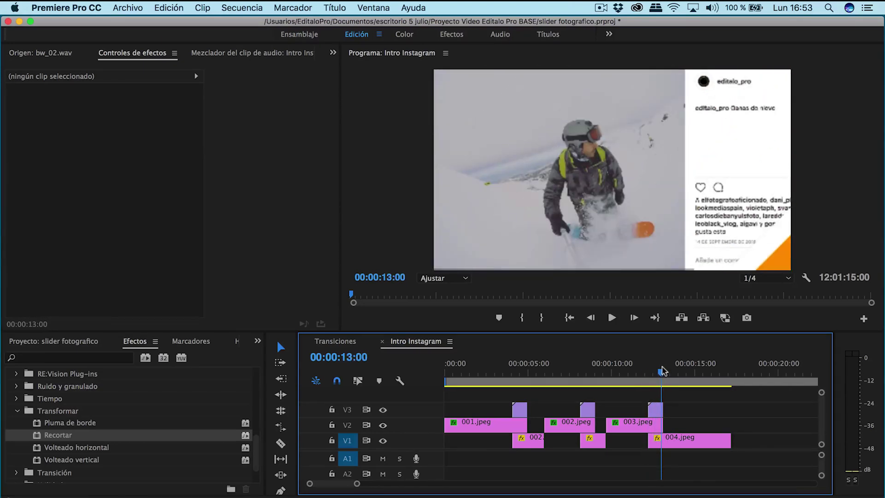
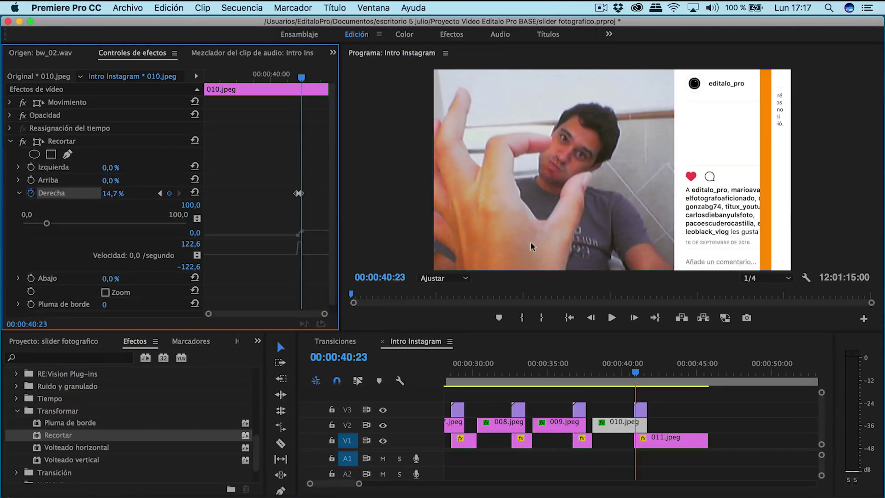
Scrub and play the crop wipe animations on slides 010 and 011.jpeg to review them.
drag(532, 247, 430, 275)
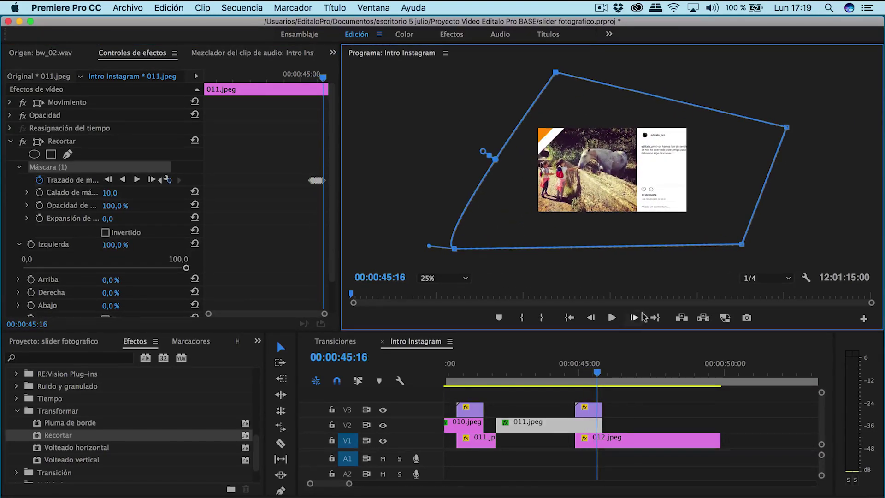
drag(598, 371, 580, 372)
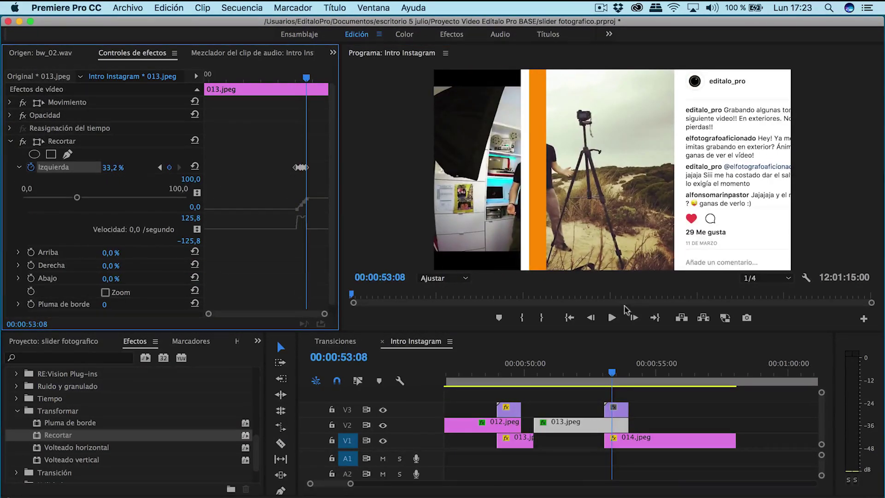
click(612, 317)
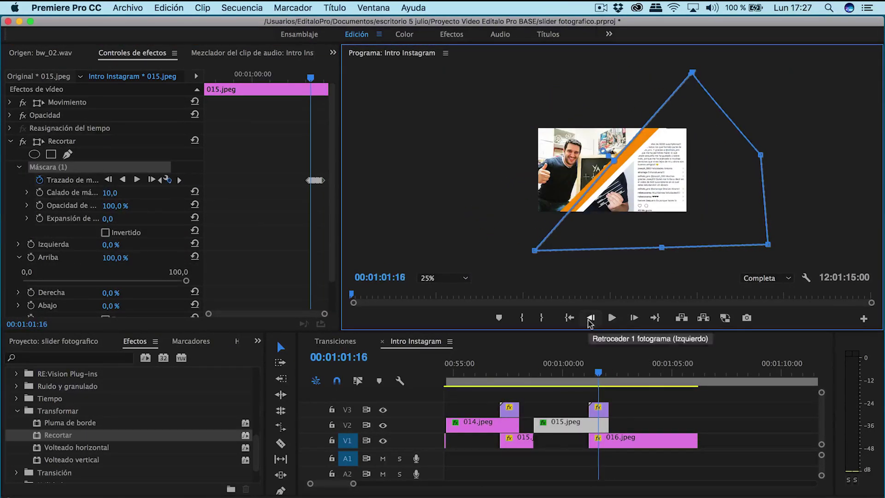
click(628, 422)
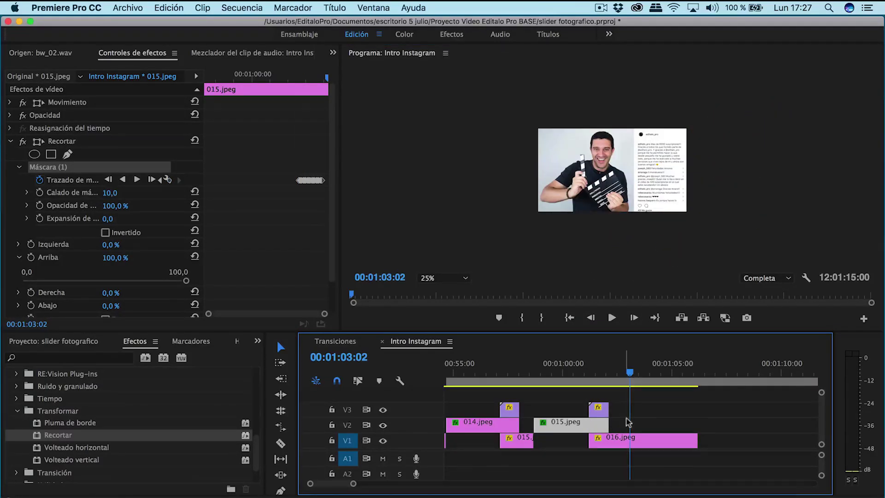
Fit the whole sequence in the timeline, return to the start, and set the monitor to Ajustar.
key(backslash)
key(Home)
click(442, 278)
click(435, 236)
Add the music to A1 and cut off the part running past the last slide.
click(48, 343)
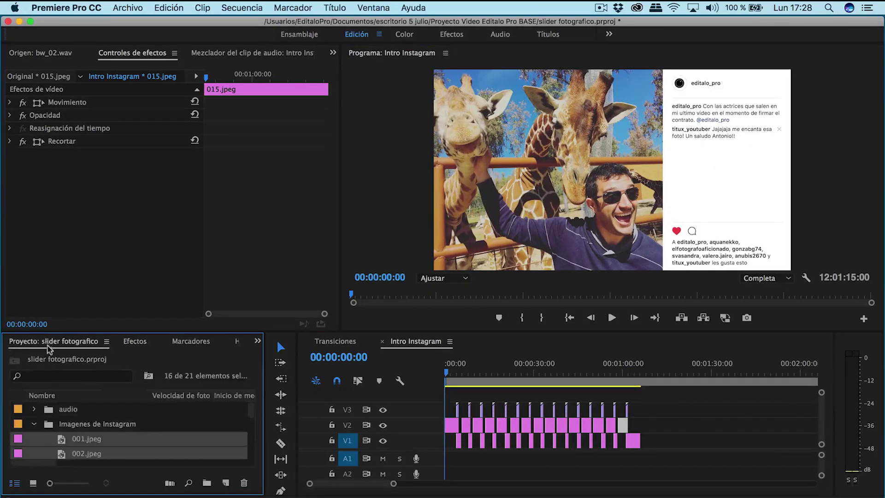
click(35, 409)
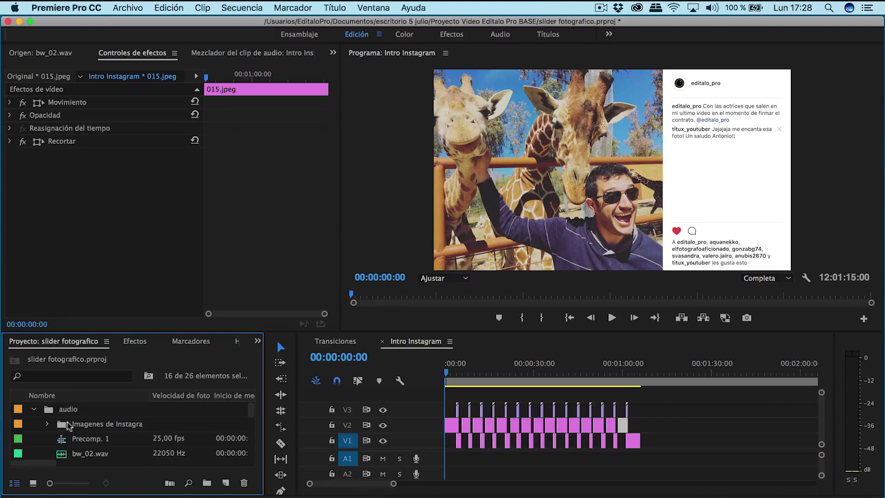
mouse_move(73, 437)
mouse_down()
mouse_move(500, 458)
mouse_move(443, 455)
mouse_up()
key(c)
click(640, 458)
key(v)
click(724, 459)
key(Delete)
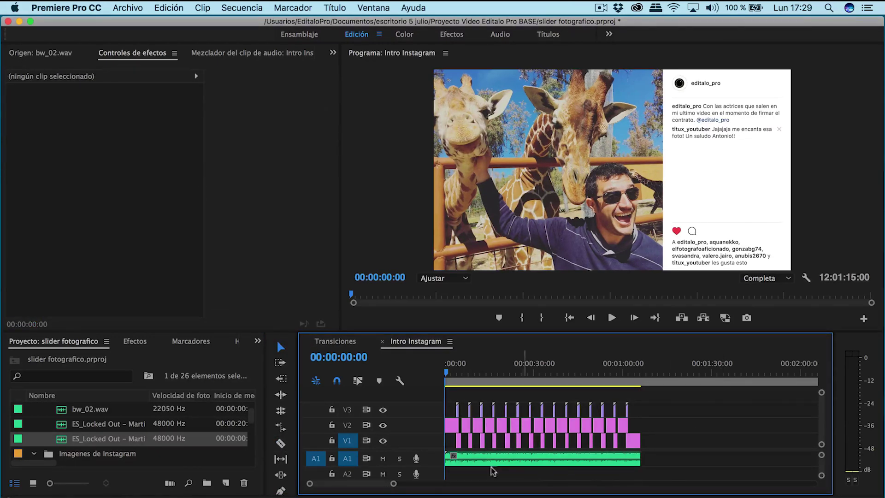
Place bw_02.wav on A2 at the first slide transition, then fit the sequence.
drag(394, 484, 368, 485)
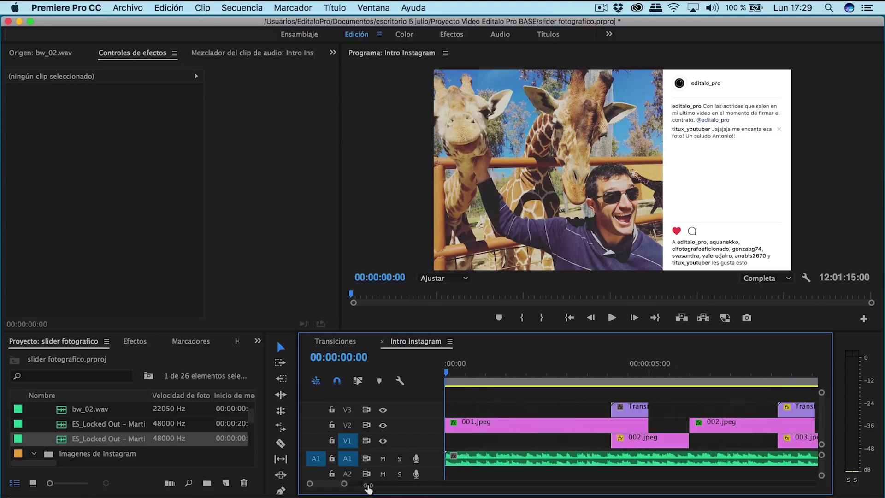
click(621, 369)
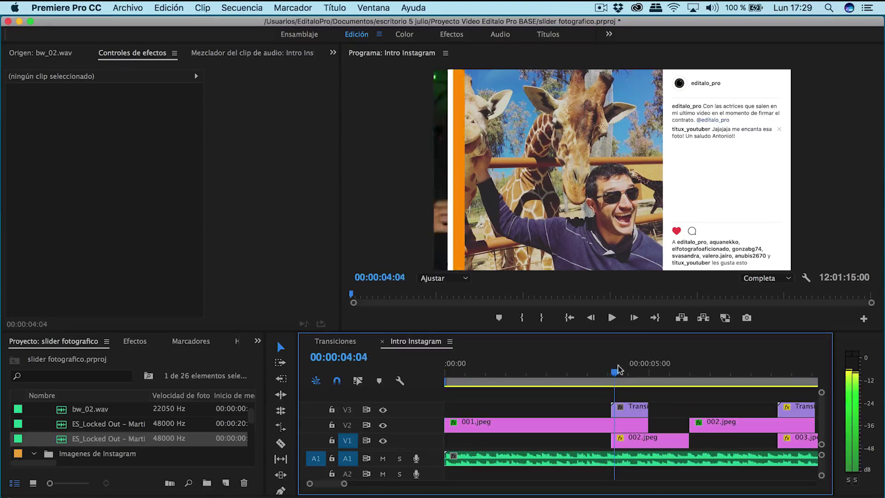
drag(99, 409, 622, 472)
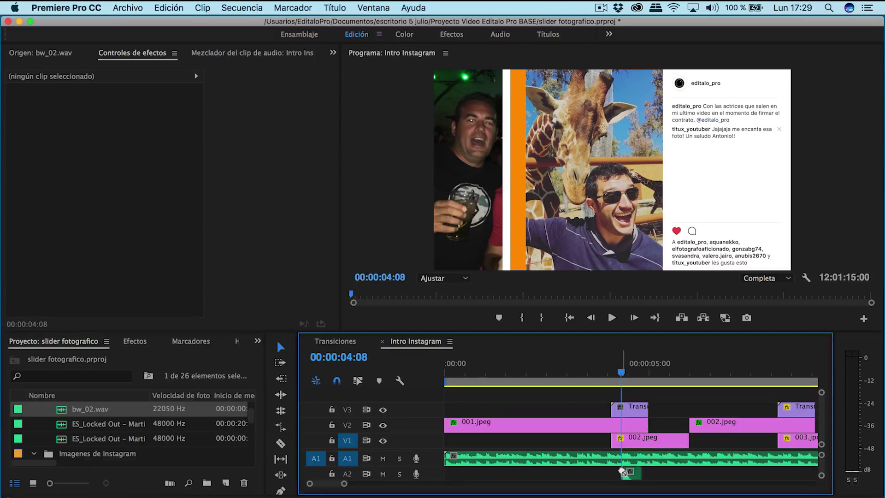
drag(702, 369, 696, 369)
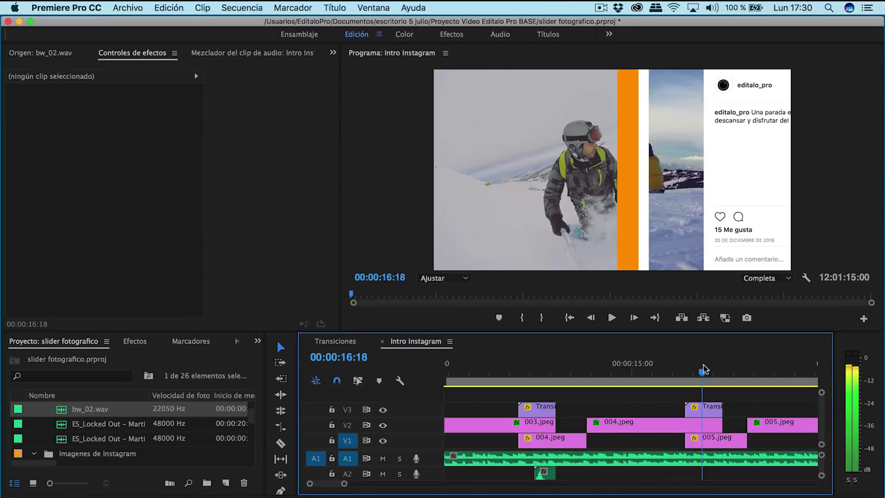
drag(696, 369, 630, 368)
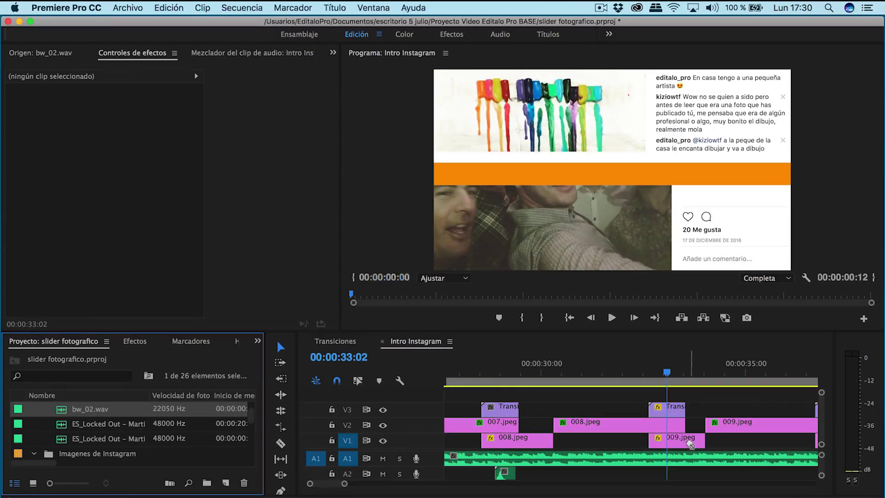
double_click(620, 389)
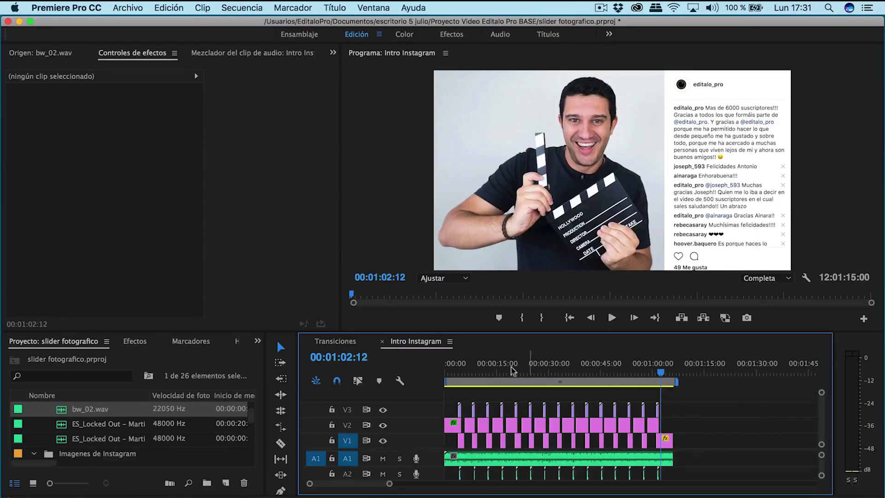
Play the finished slider sequence from 00:00:00:00.
drag(511, 369, 427, 382)
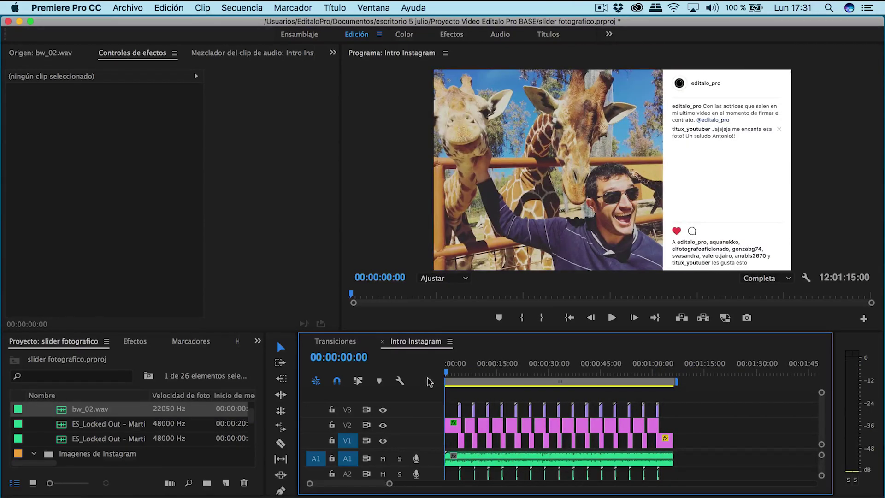
click(612, 318)
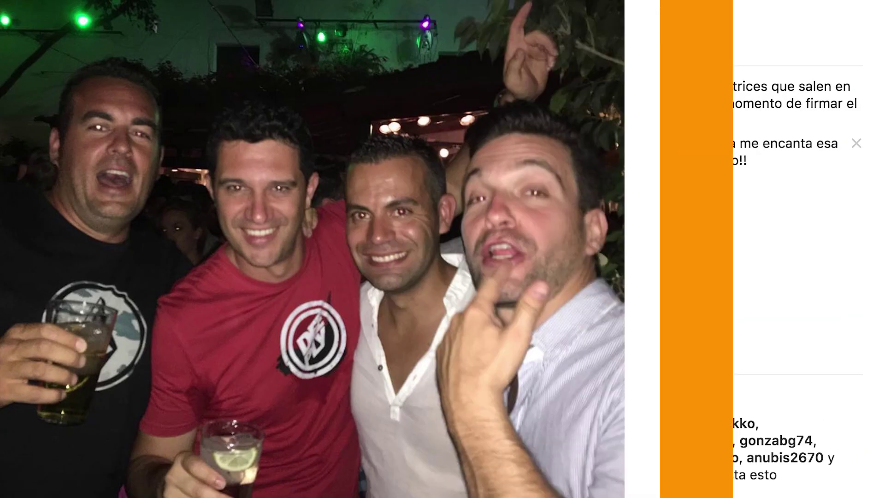